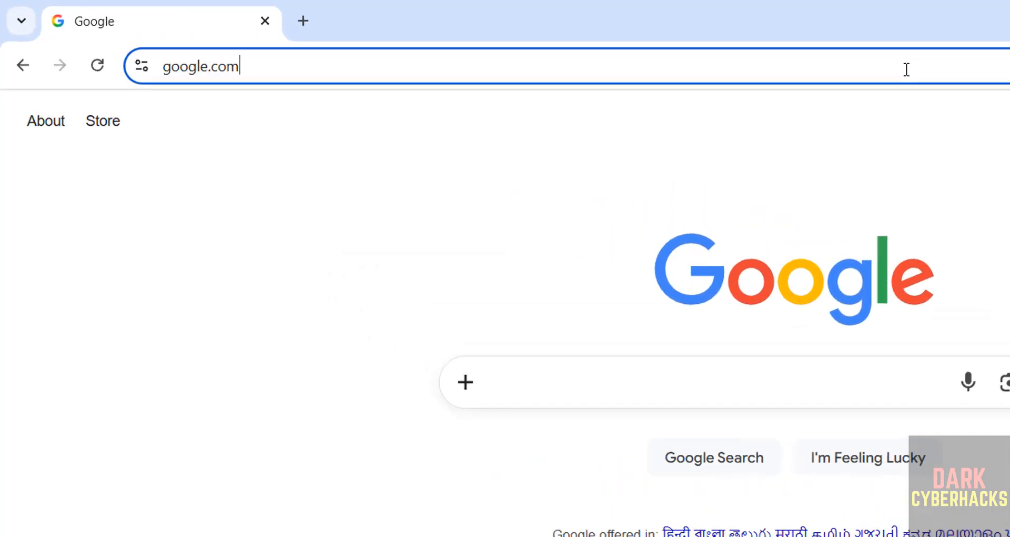
Step: Go to kali.org and open the Installer Images section of its download page
text(kali.or)
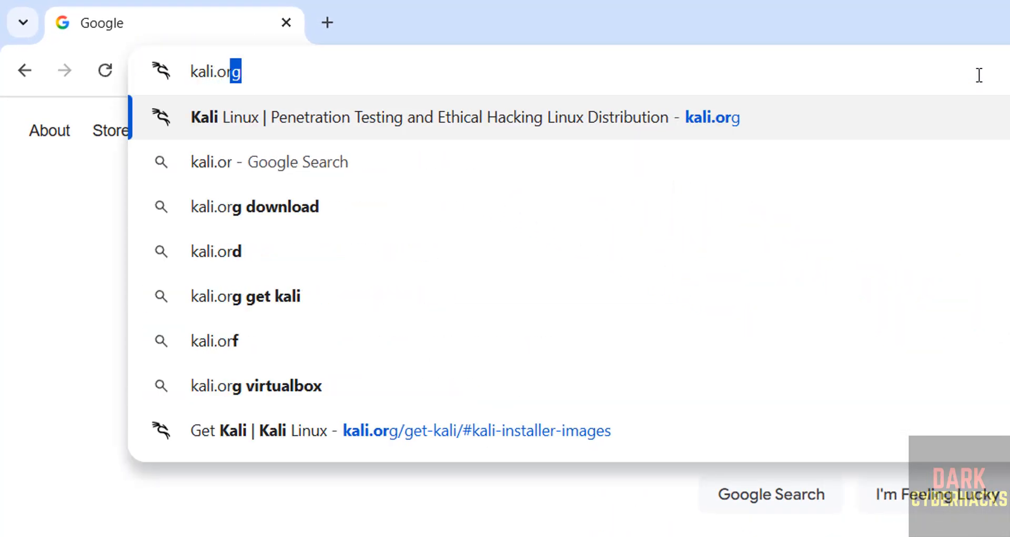
key(Return)
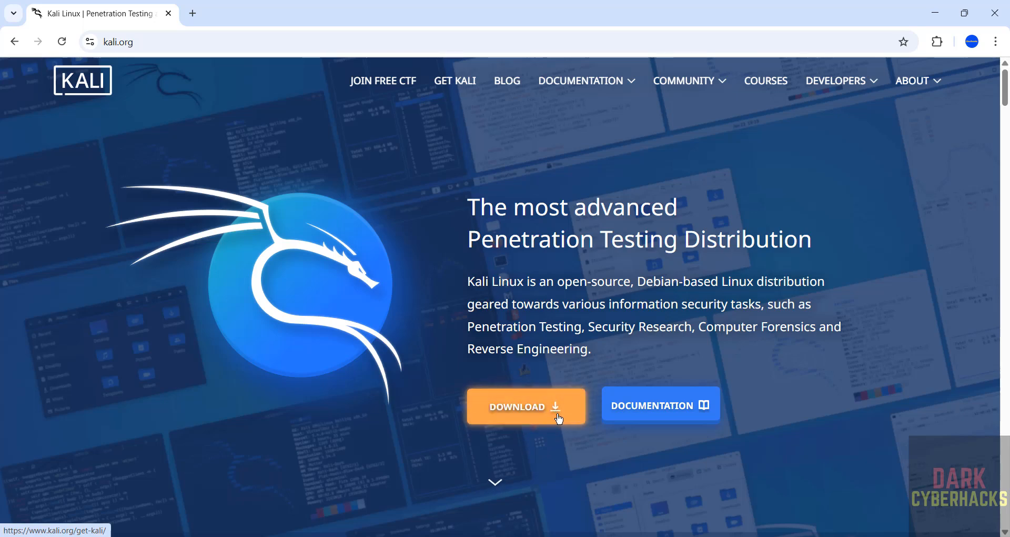
click(561, 419)
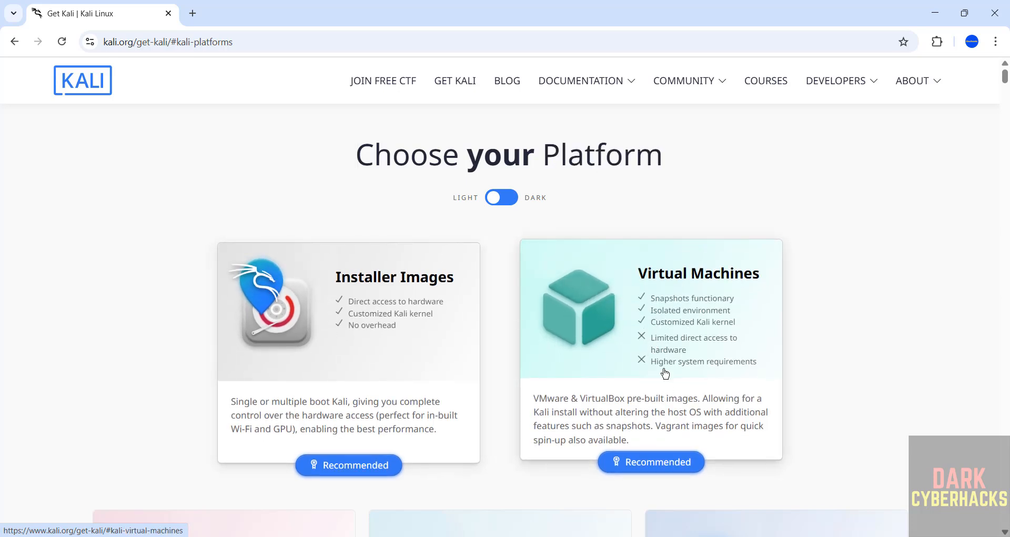
click(345, 372)
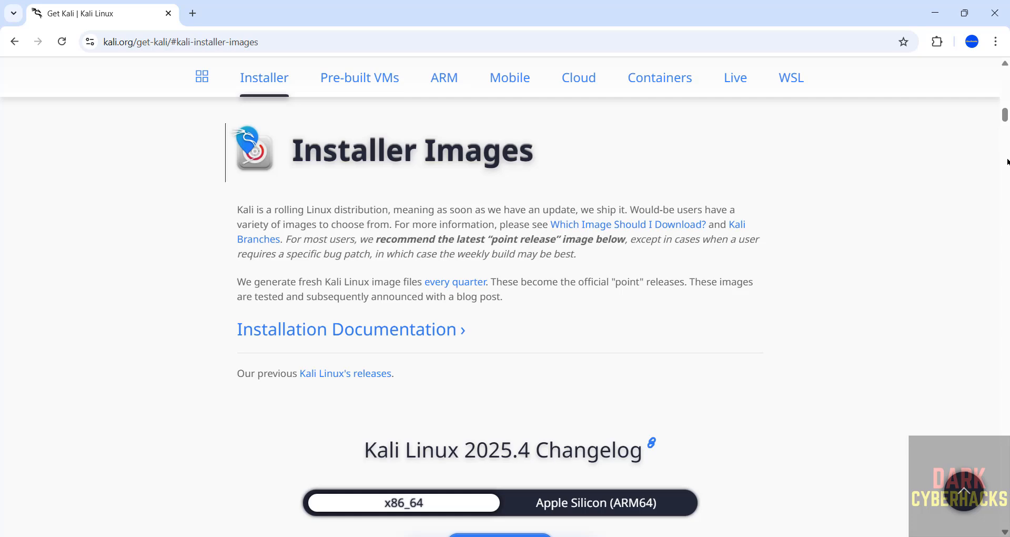
Step: Start downloading the recommended Kali Purple installer ISO
scroll(1008, 162, down, 10)
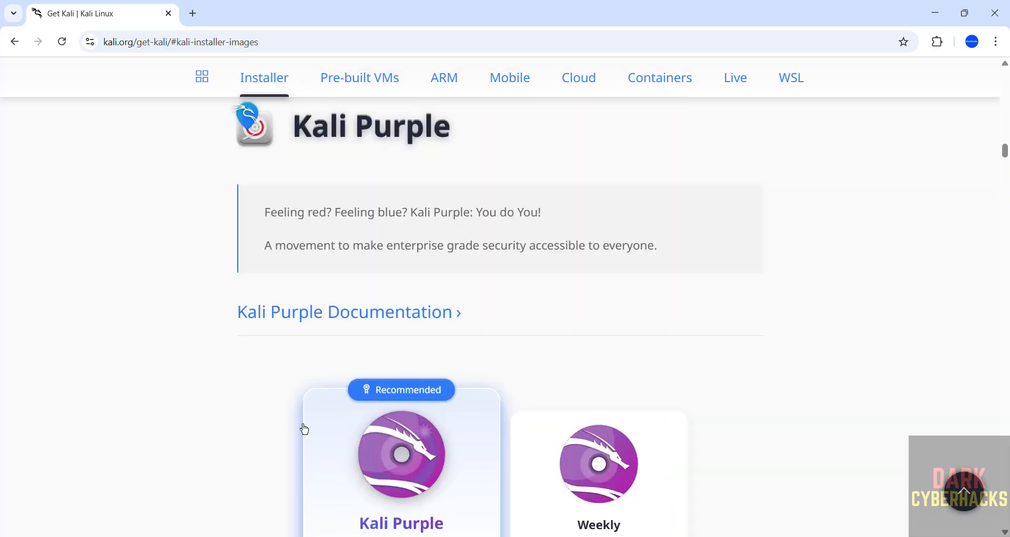
scroll(252, 423, down, 3)
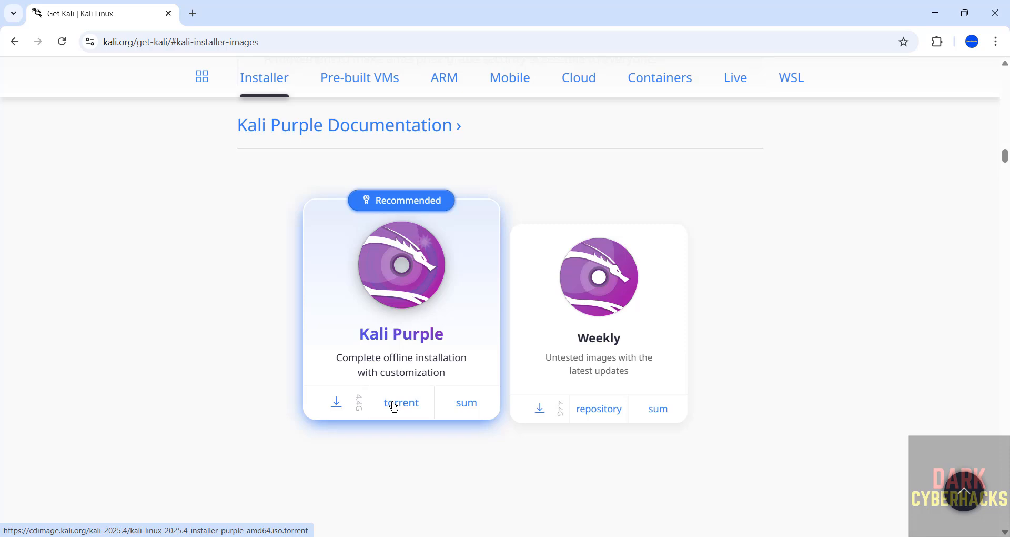
click(337, 402)
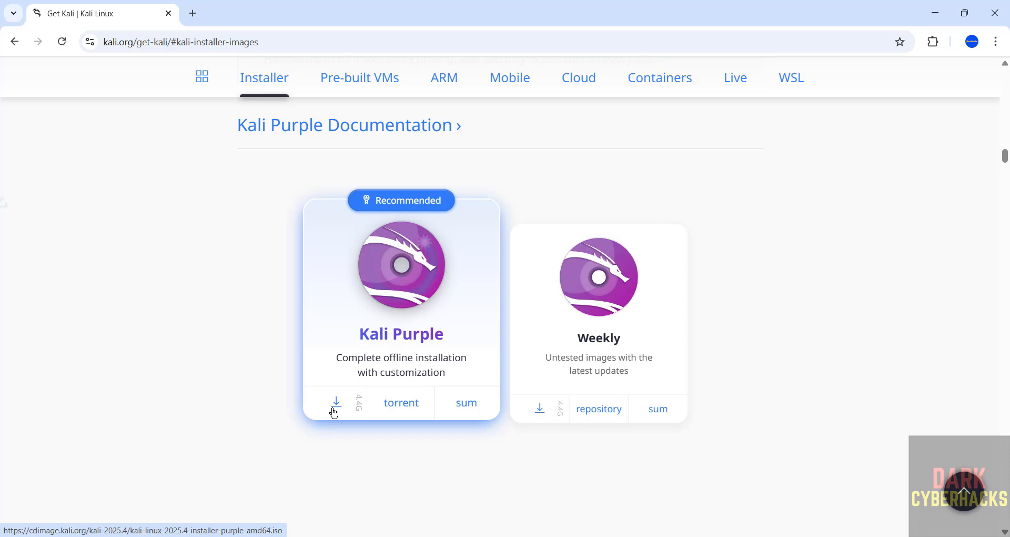
Step: Cancel the running kali-linux-2025.4-installer-purple-amd64 (1).iso download and remove its entry from the download history
key(ctrl+j)
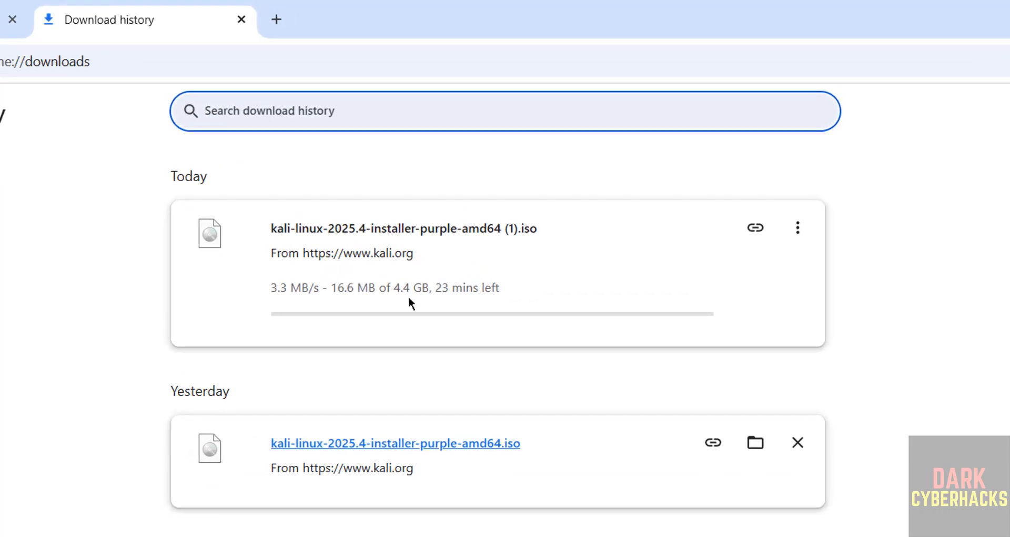
click(797, 229)
click(771, 273)
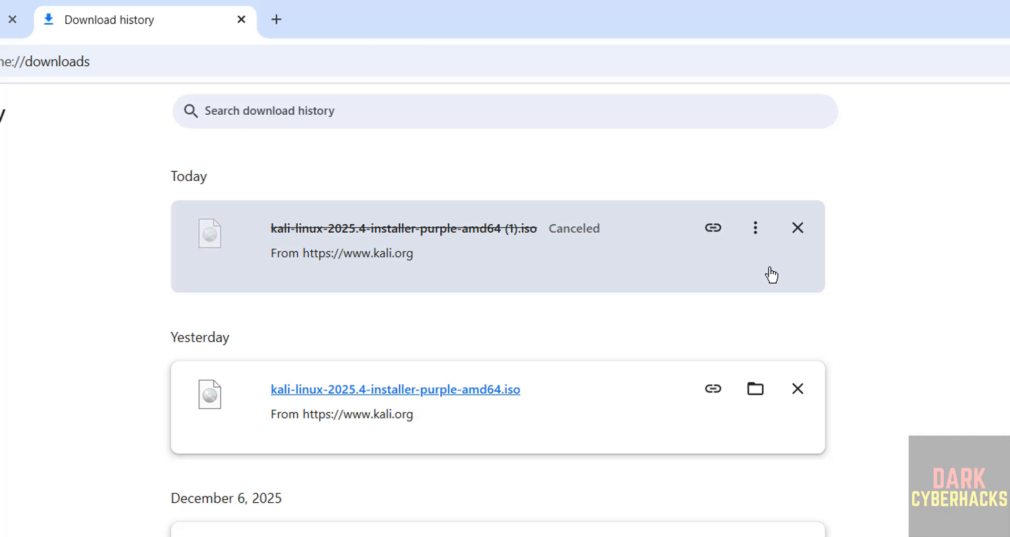
click(798, 228)
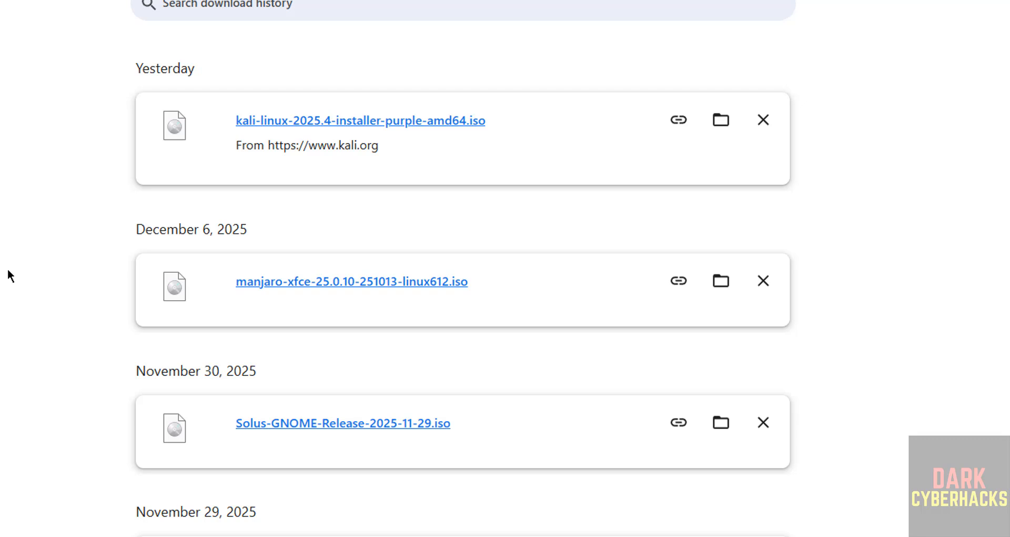
Step: Find and launch Oracle VirtualBox on the computer
key(super)
text(virtu)
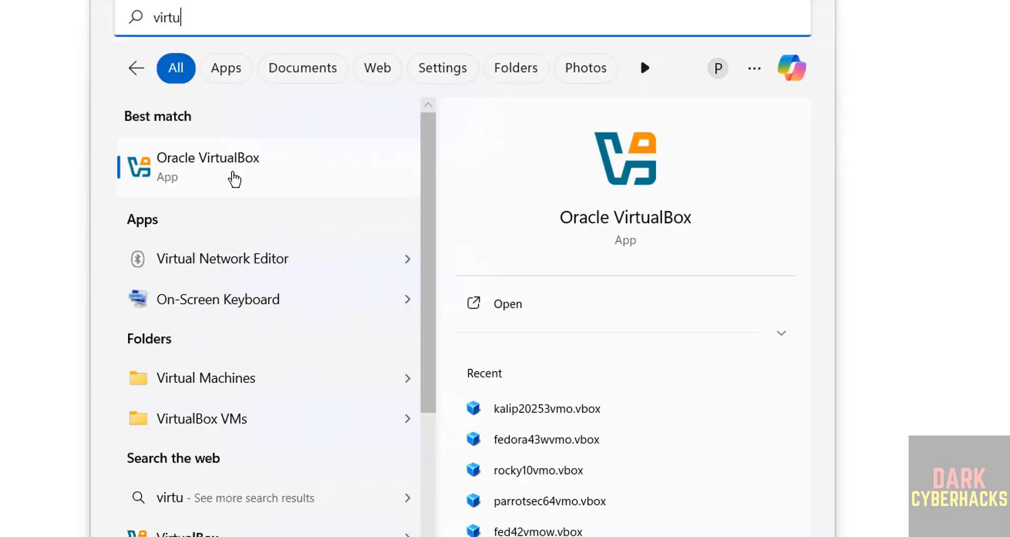
click(234, 178)
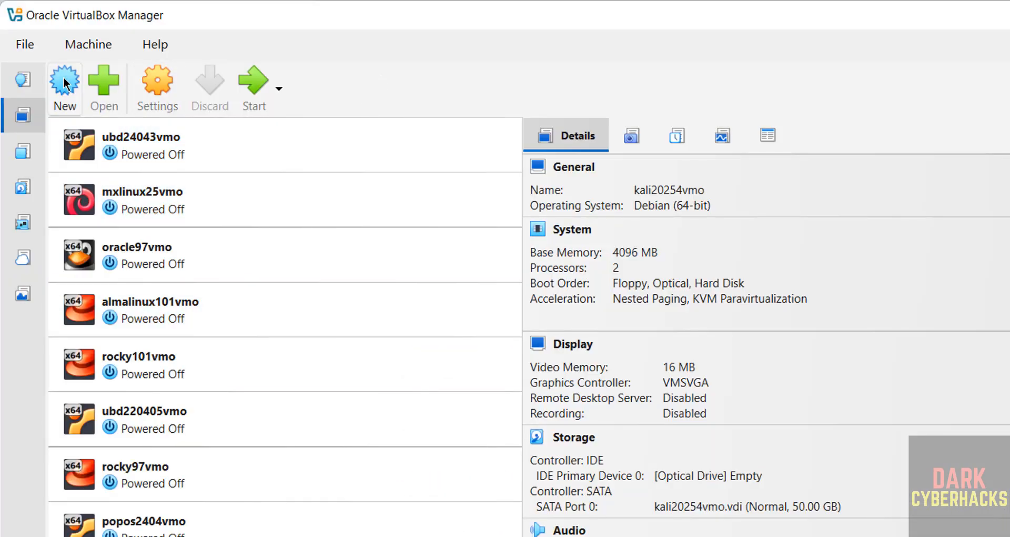
Step: Start creating a new virtual machine and name it kalip20254vmo
click(76, 46)
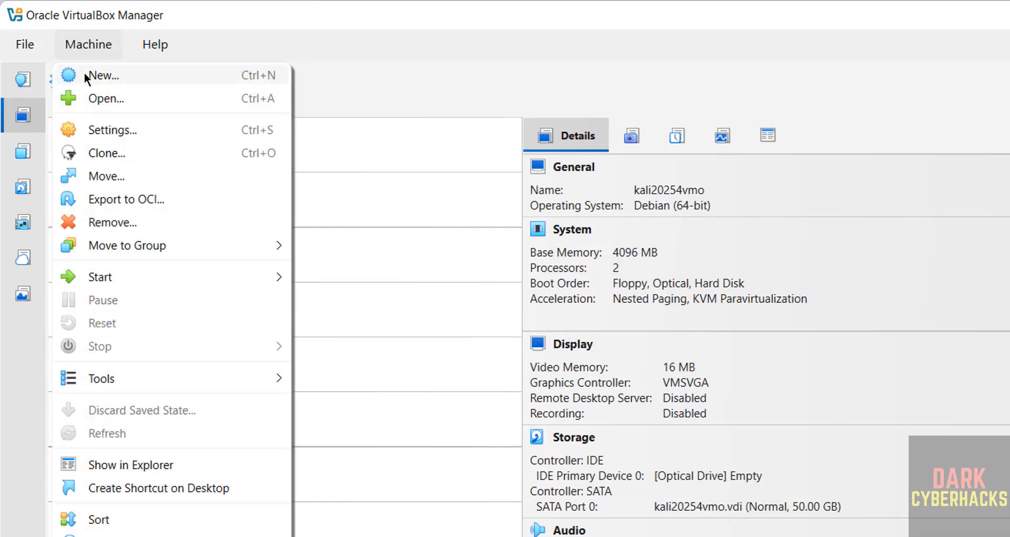
click(84, 73)
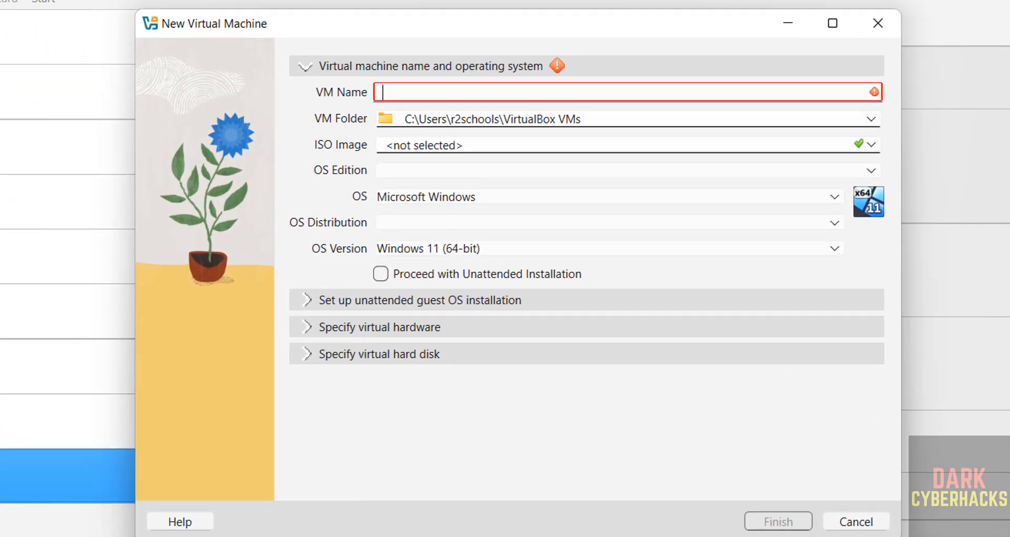
text(ka)
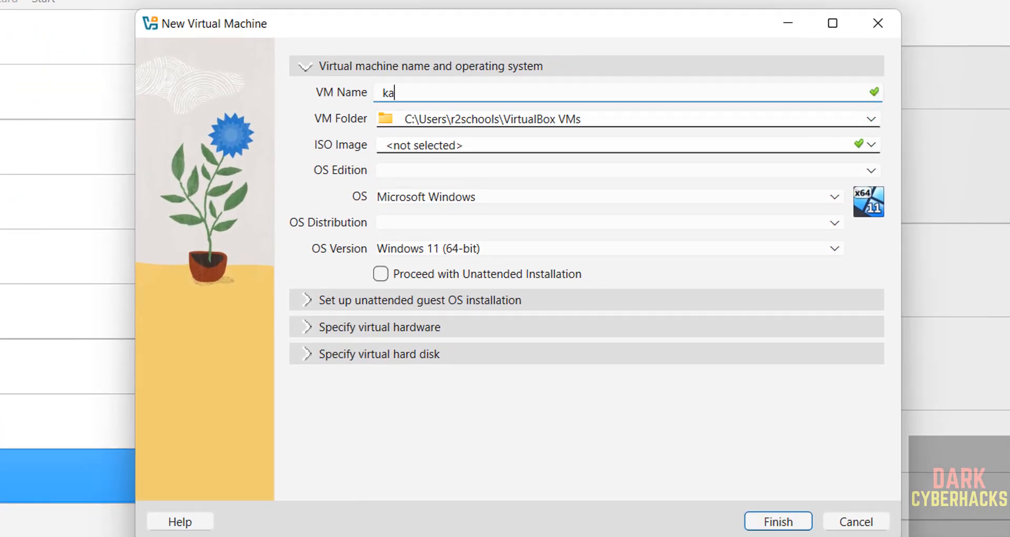
text(lip20254vmo)
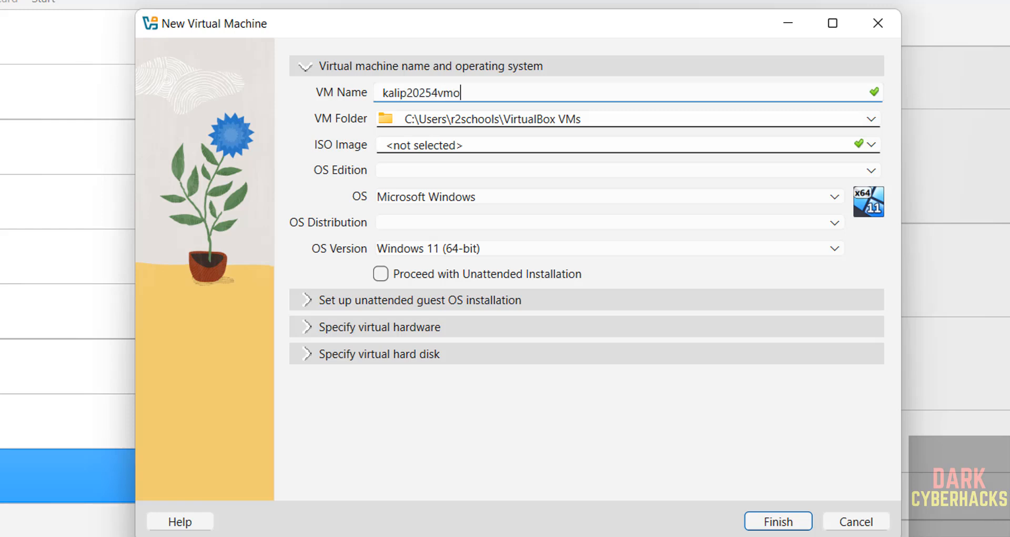
Step: Create a folder named kalip20254vmo inside VMS on the One Touch (E:) drive and set it as the VM folder
key(ctrl+a)
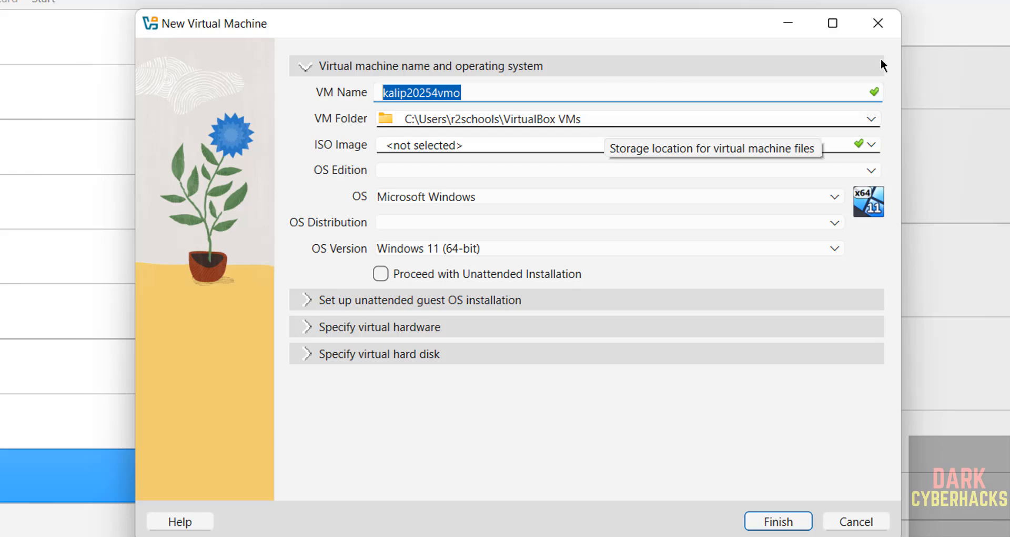
click(874, 119)
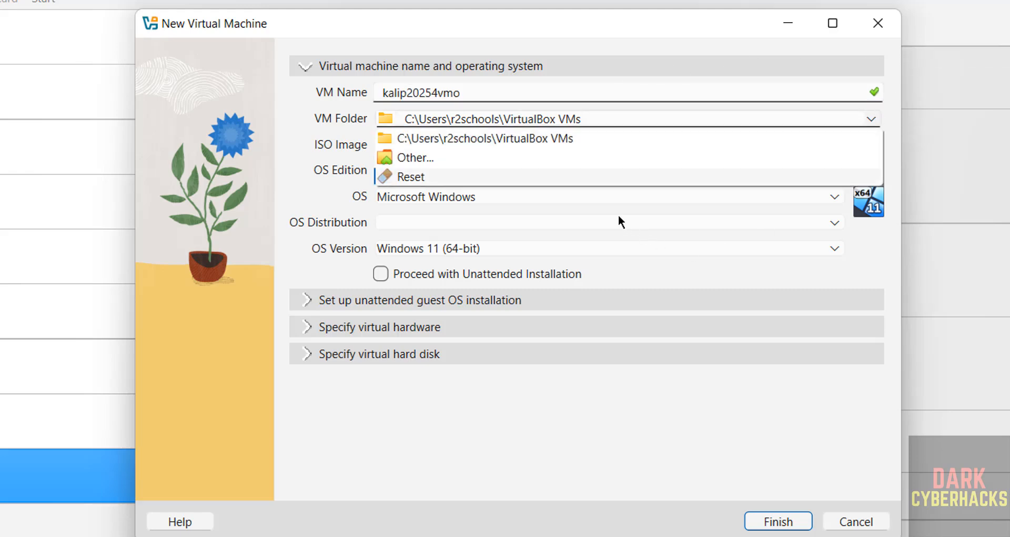
click(544, 158)
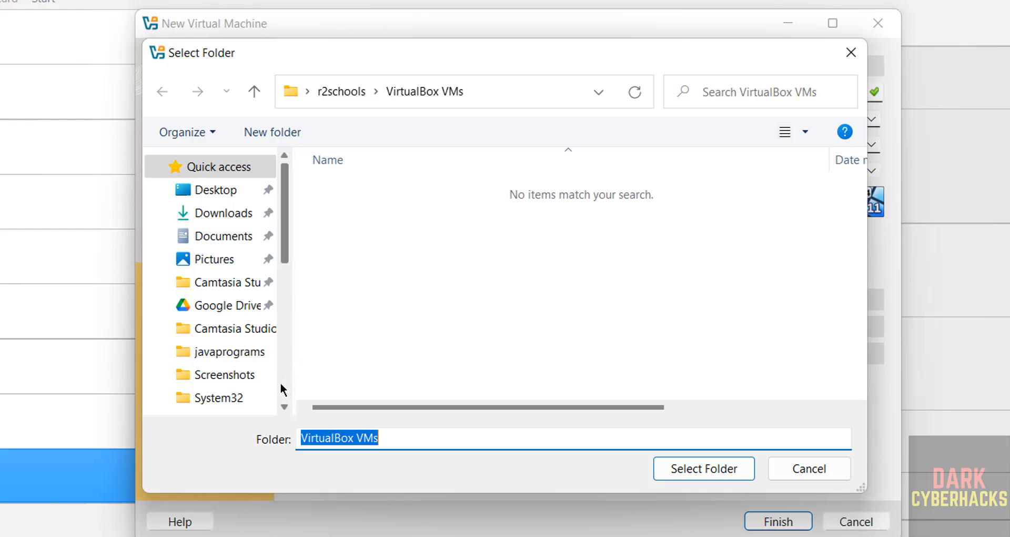
scroll(282, 389, down, 4)
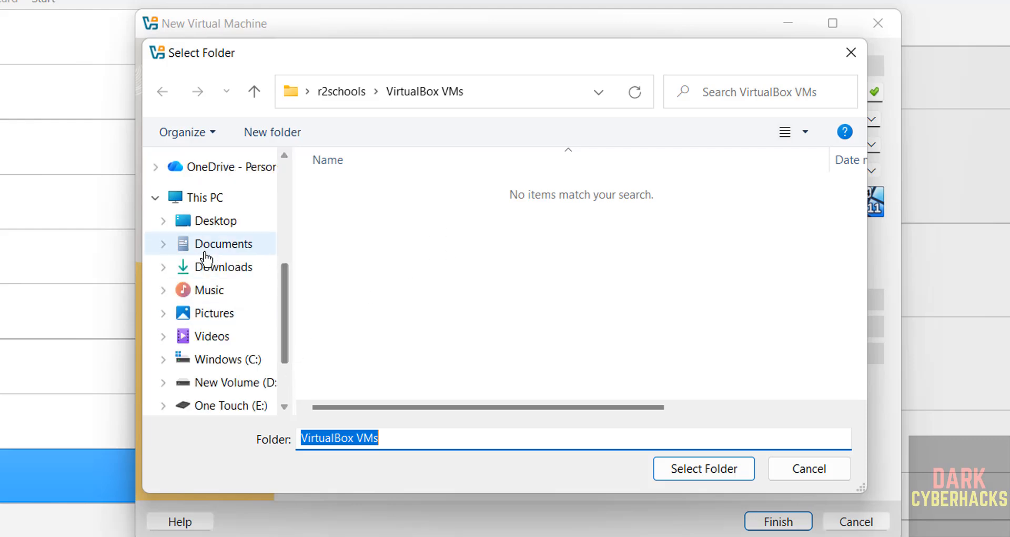
click(213, 199)
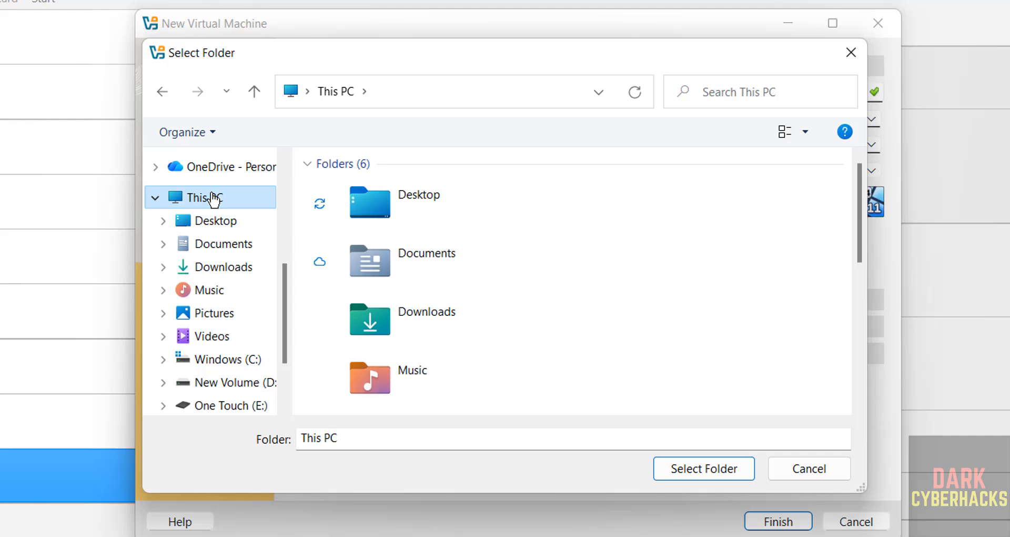
click(241, 406)
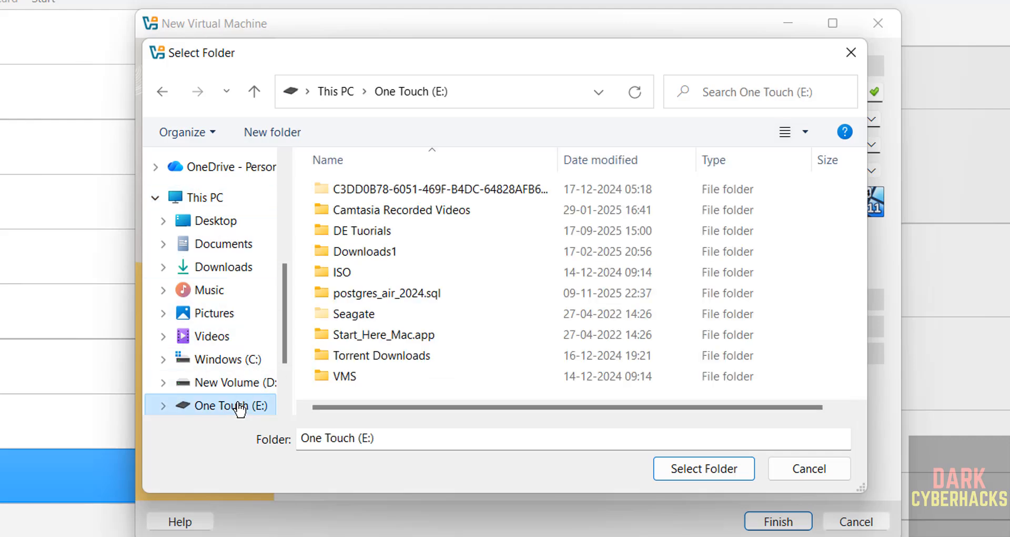
double_click(380, 371)
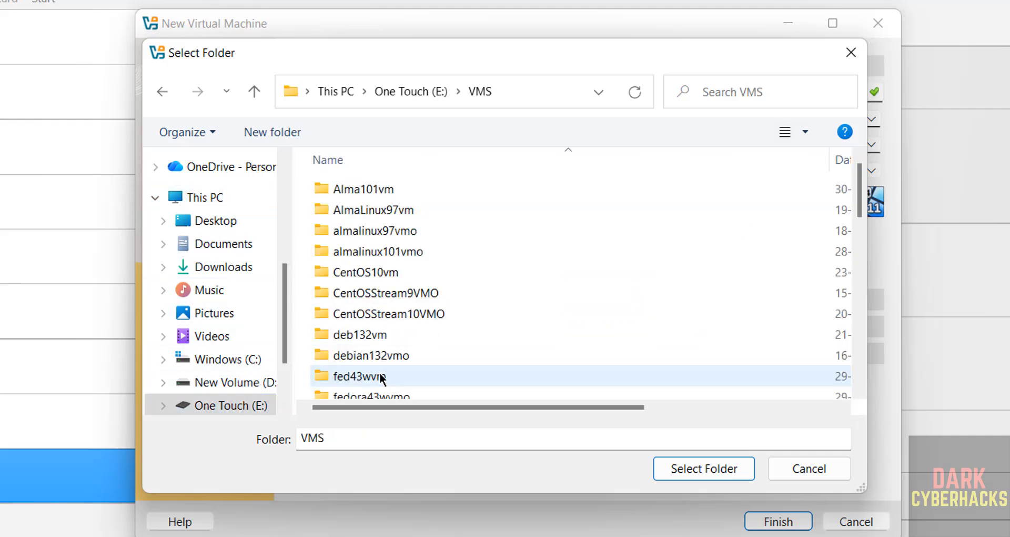
click(289, 131)
text(kalip20254vmo)
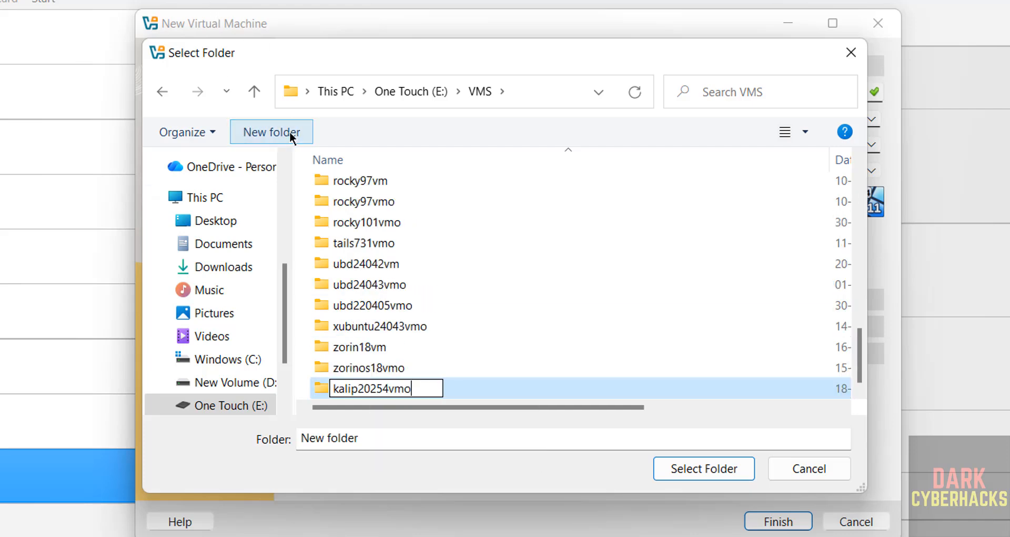
key(Return)
click(695, 467)
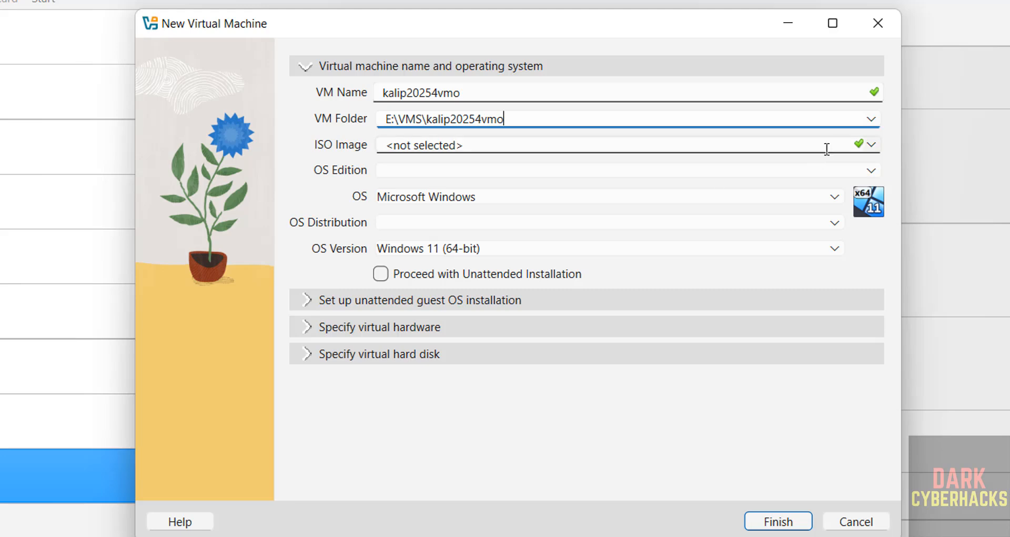
Step: Choose kali-linux-2025.4-installer-purple-amd64.iso from Downloads as the virtual machine's ISO image
click(869, 146)
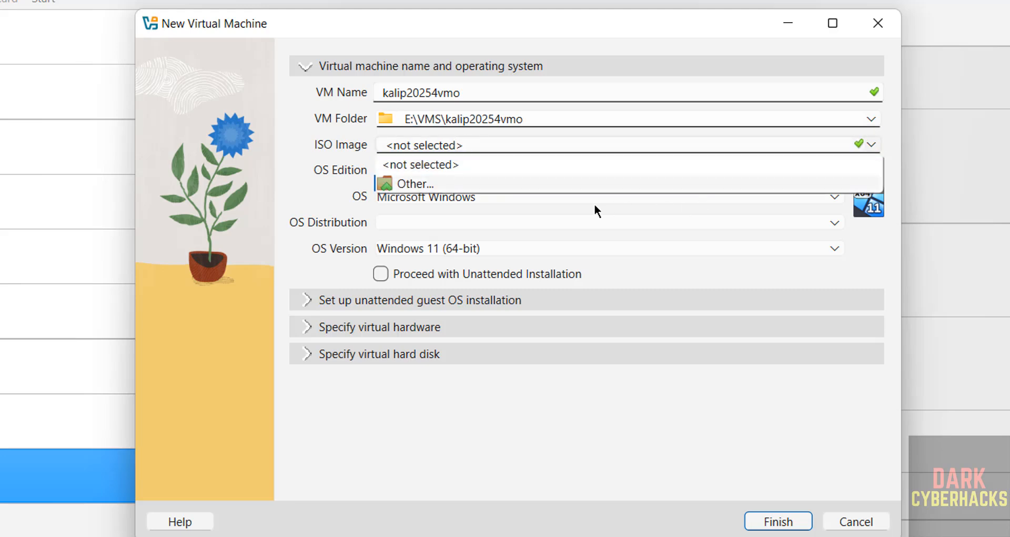
click(545, 184)
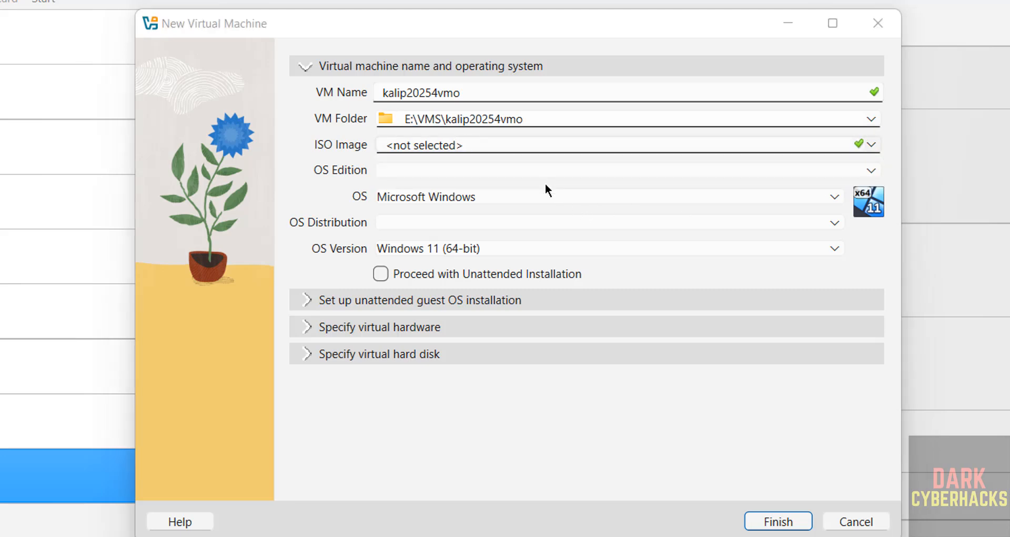
click(417, 213)
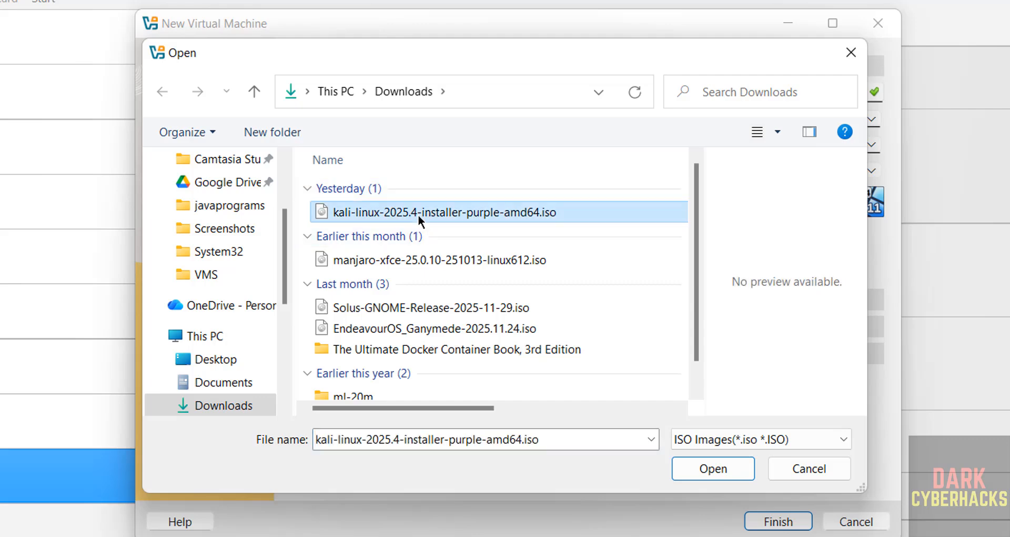
click(710, 468)
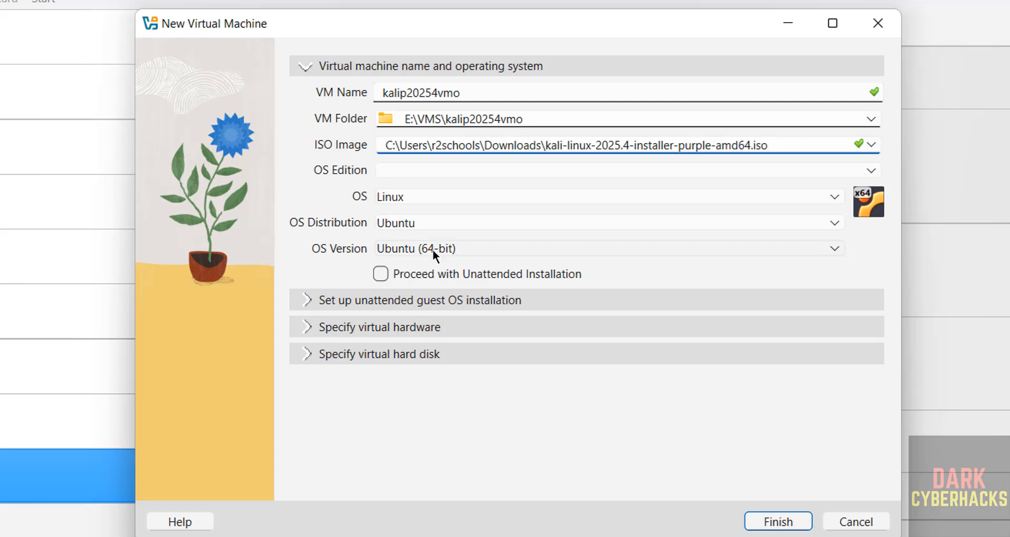
Step: Keep Linux as the virtual machine's operating system and set its OS distribution to Debian
click(453, 195)
click(452, 195)
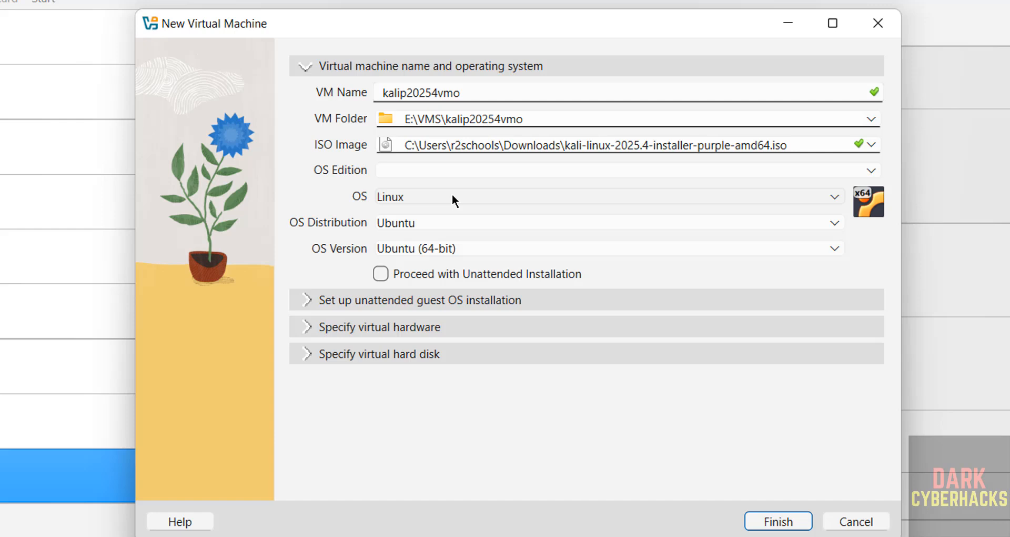
click(428, 225)
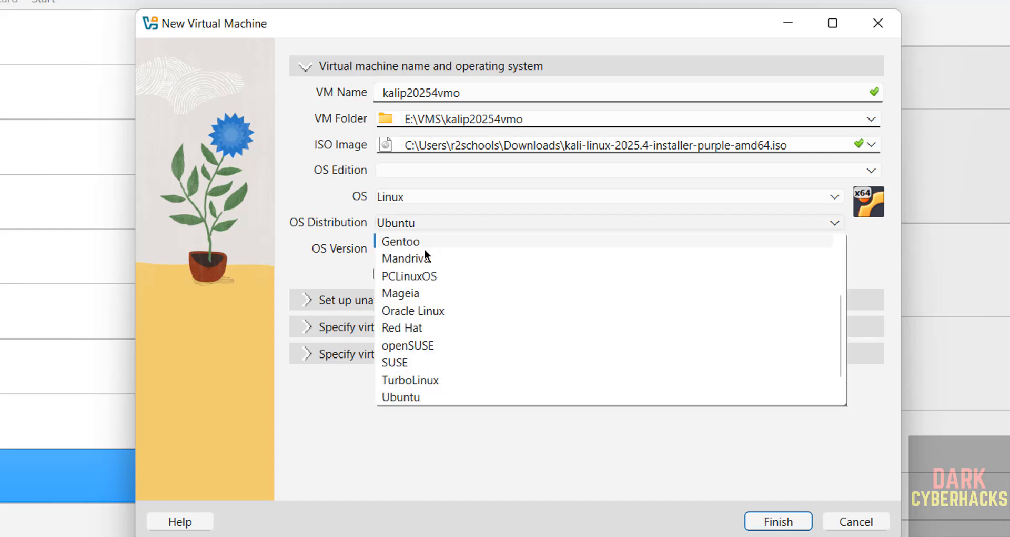
scroll(424, 248, up, 1)
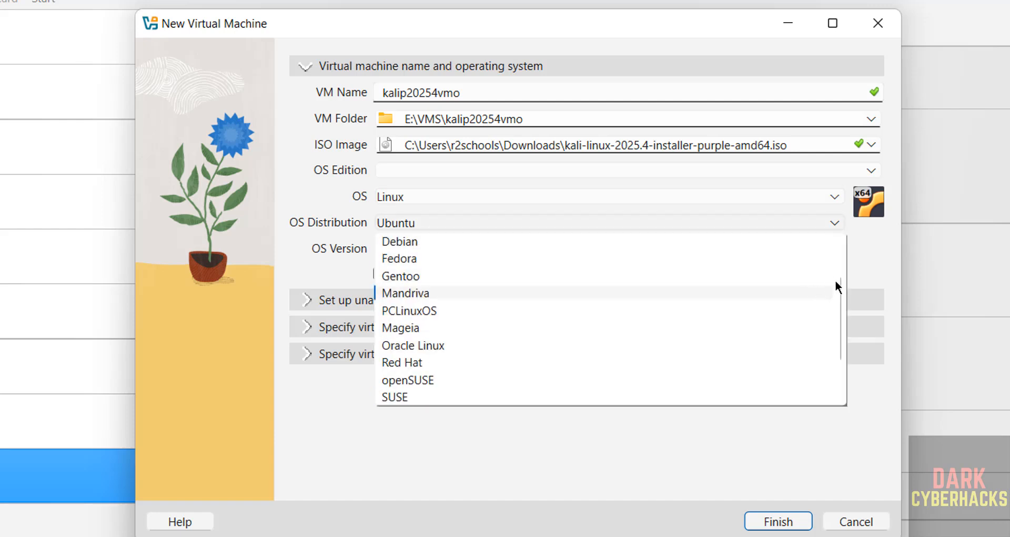
click(837, 262)
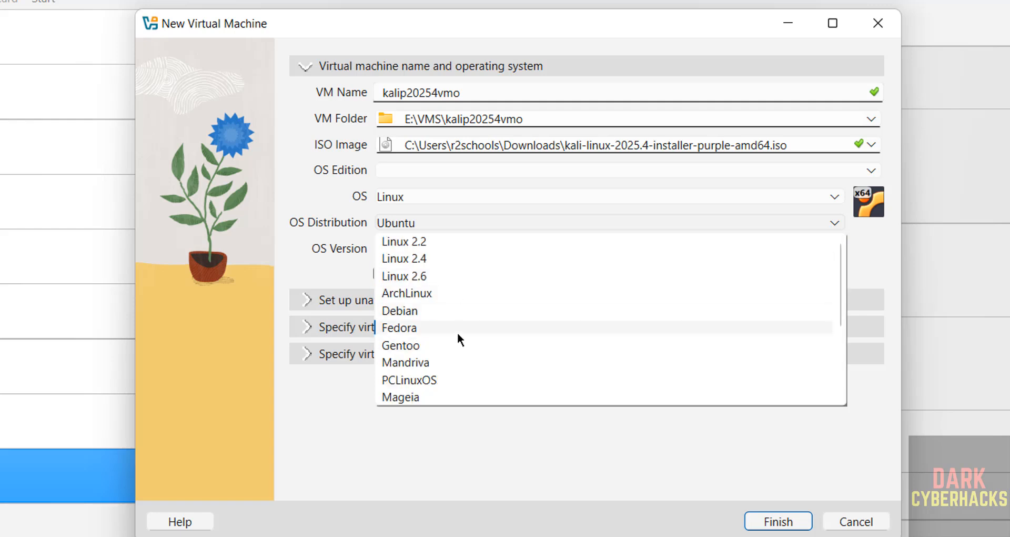
click(442, 311)
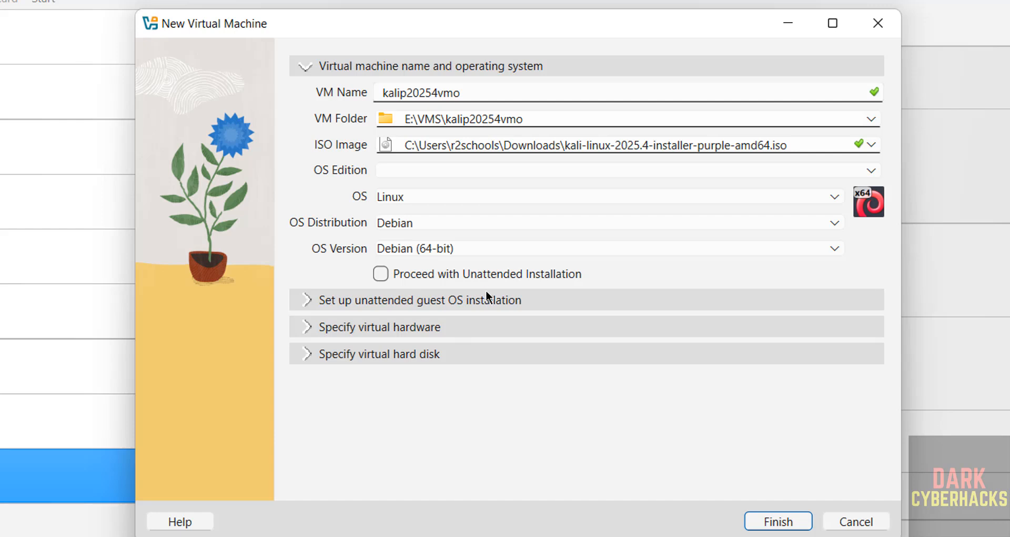
Step: Set the virtual machine's base memory to 4096 MB and its number of CPUs to 2
click(369, 328)
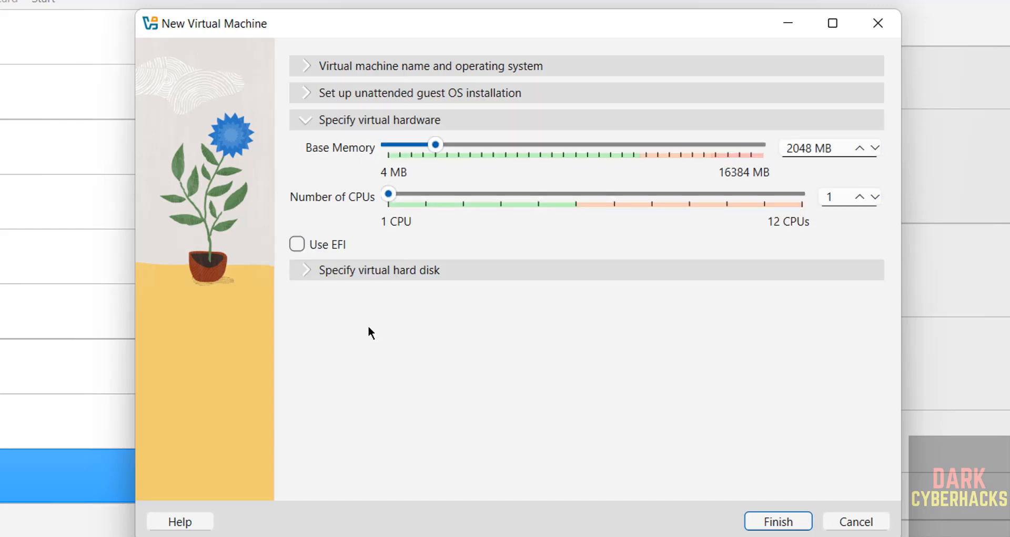
double_click(780, 152)
text(4096)
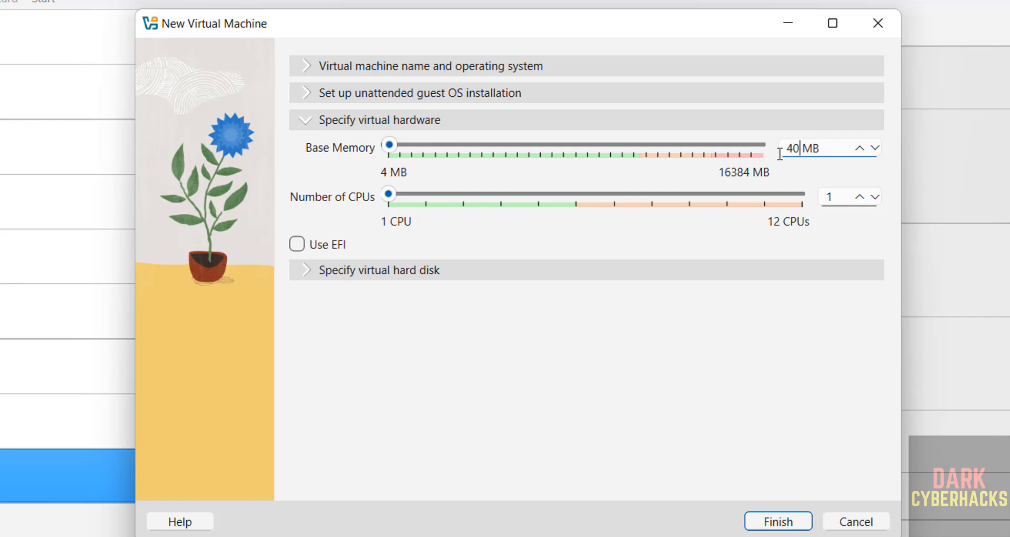
key(Tab)
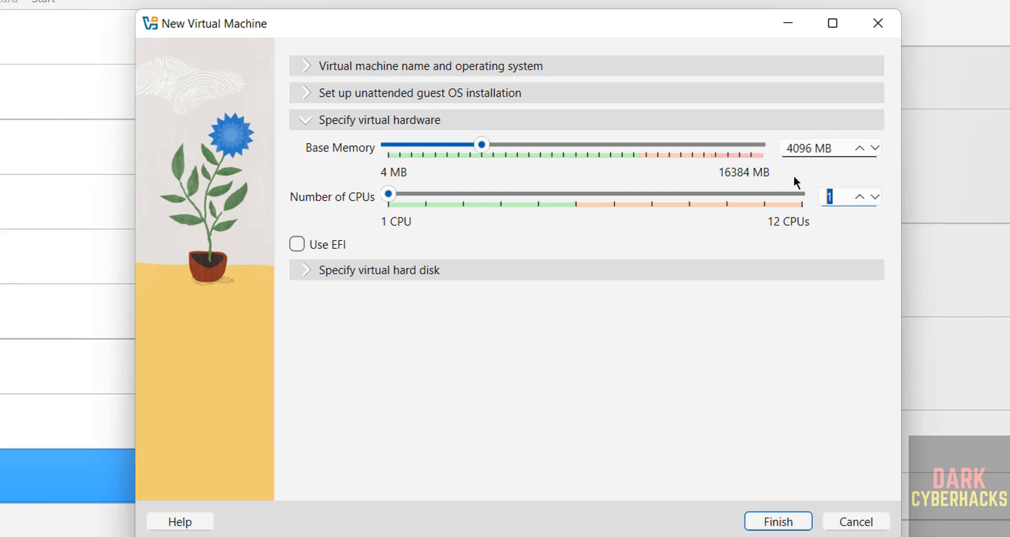
text(2)
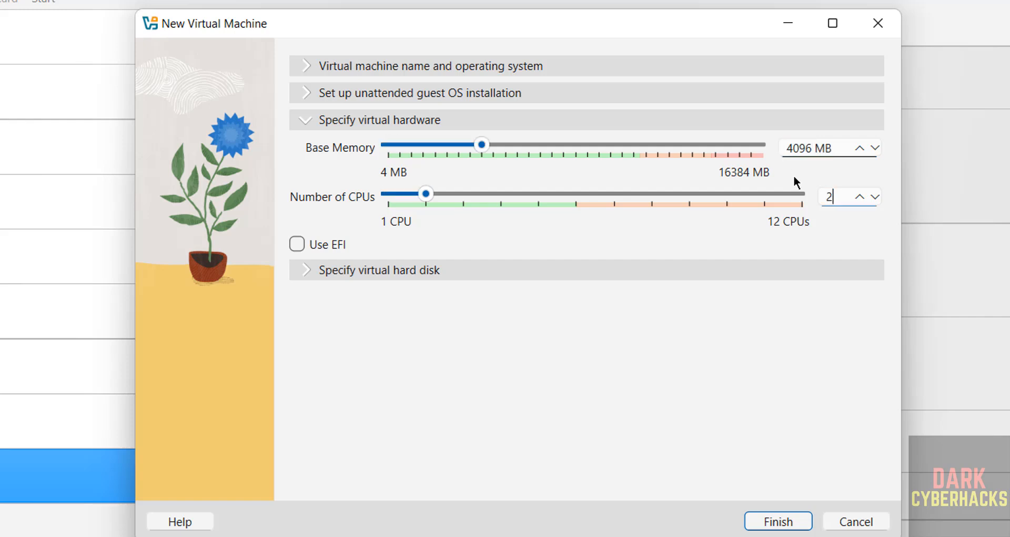
Step: Set the new virtual hard disk's size to 50 GB and finish creating the virtual machine
click(548, 275)
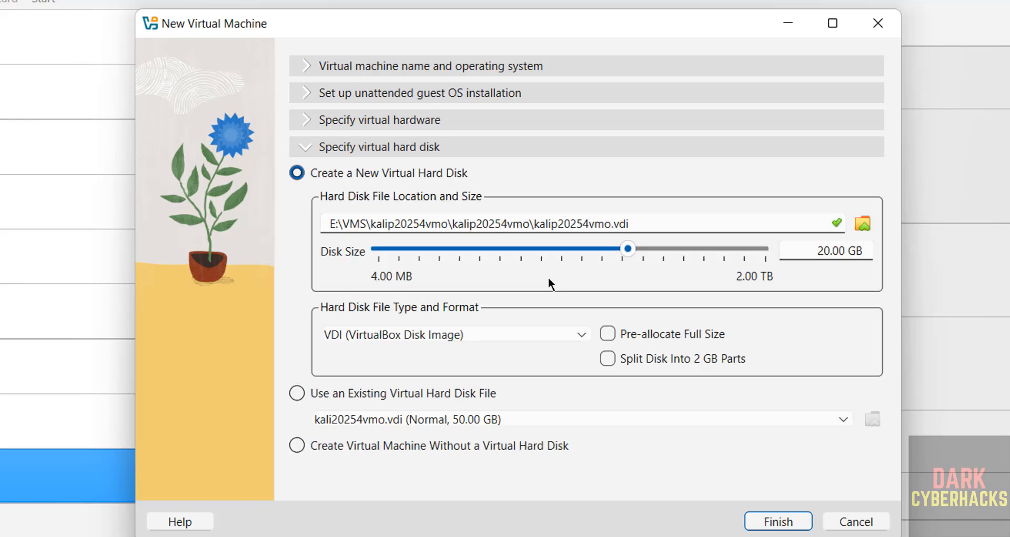
double_click(824, 252)
text(50)
click(416, 122)
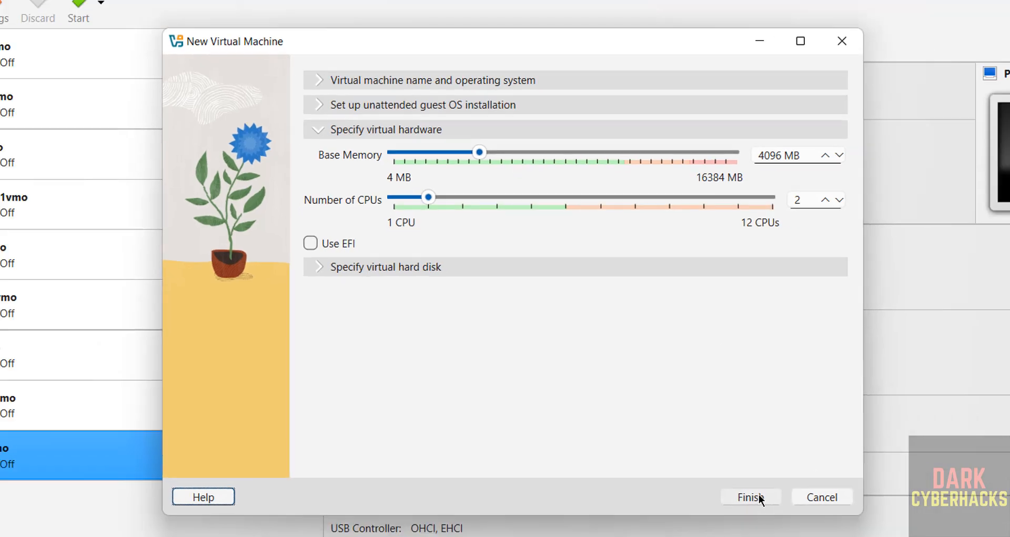
click(787, 524)
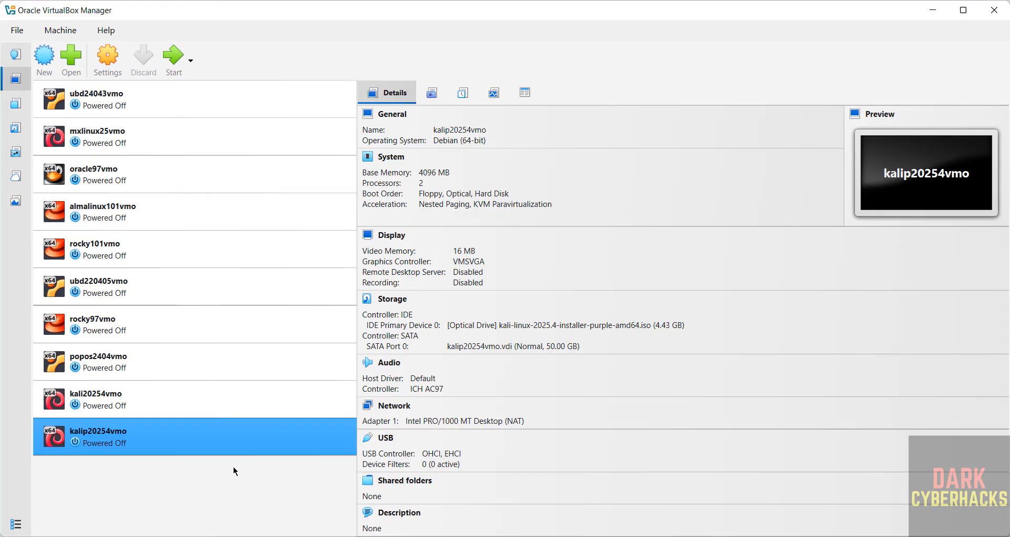
right_click(131, 437)
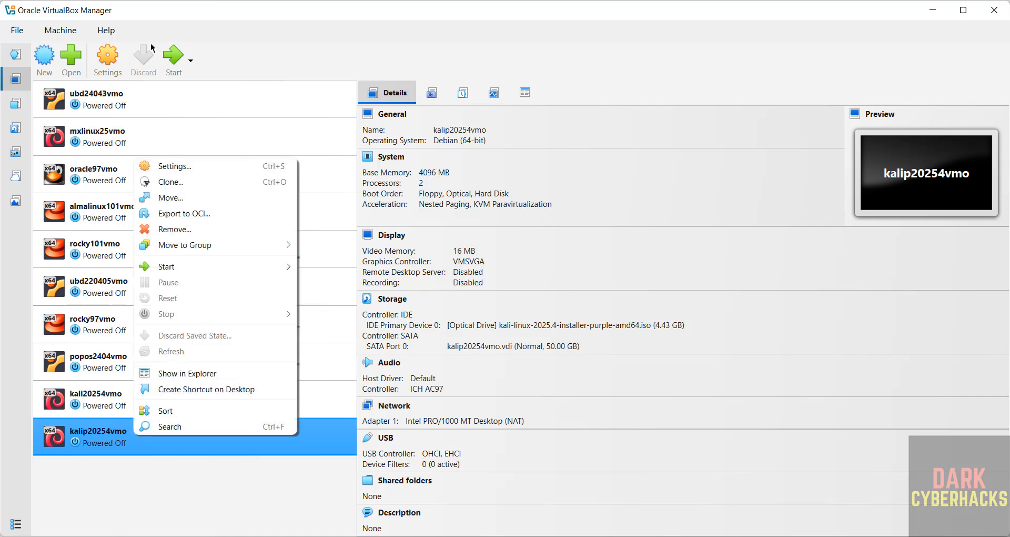
click(208, 7)
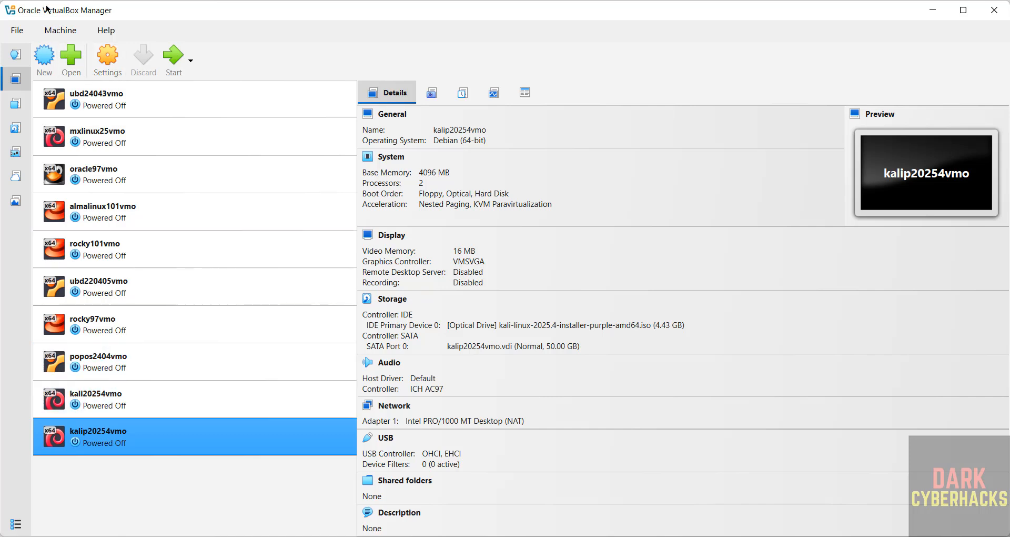
click(60, 32)
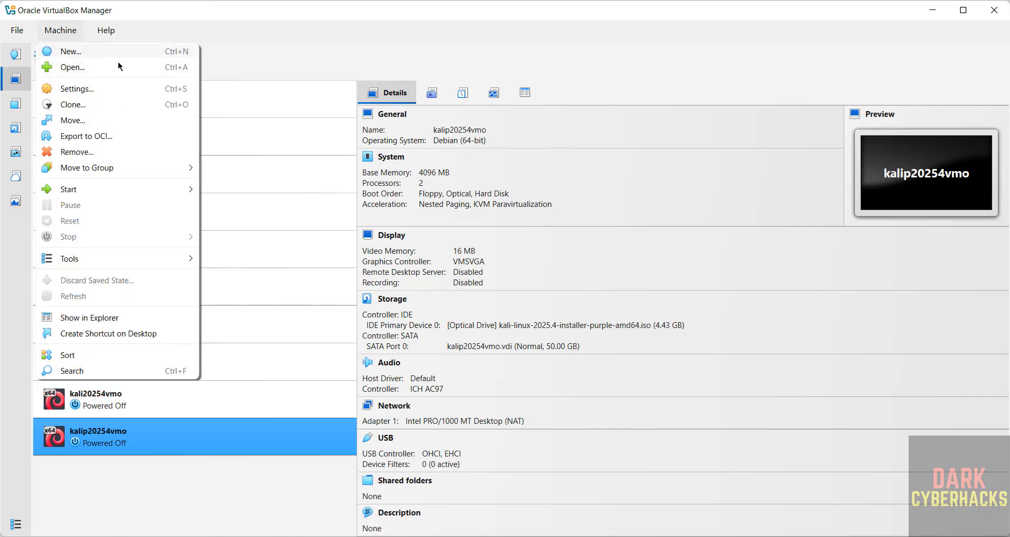
click(370, 47)
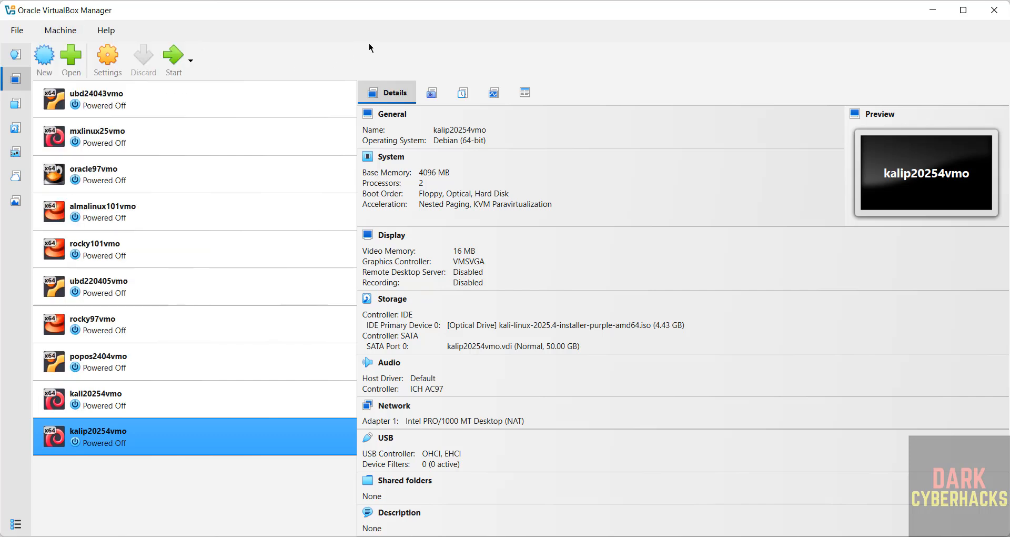
Step: Start the kalip20254vmo virtual machine, maximize its window and dismiss the keyboard capture notification
click(171, 62)
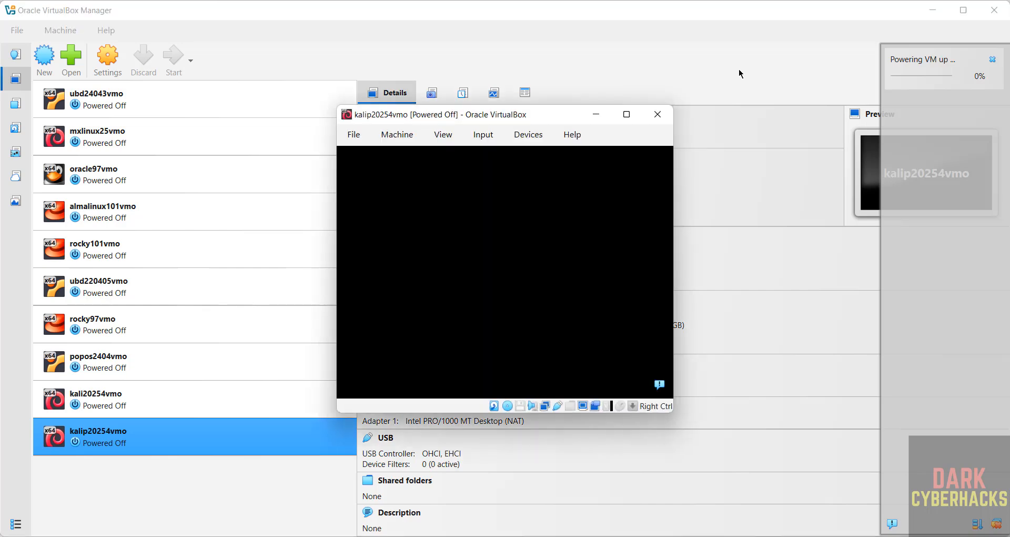
click(626, 114)
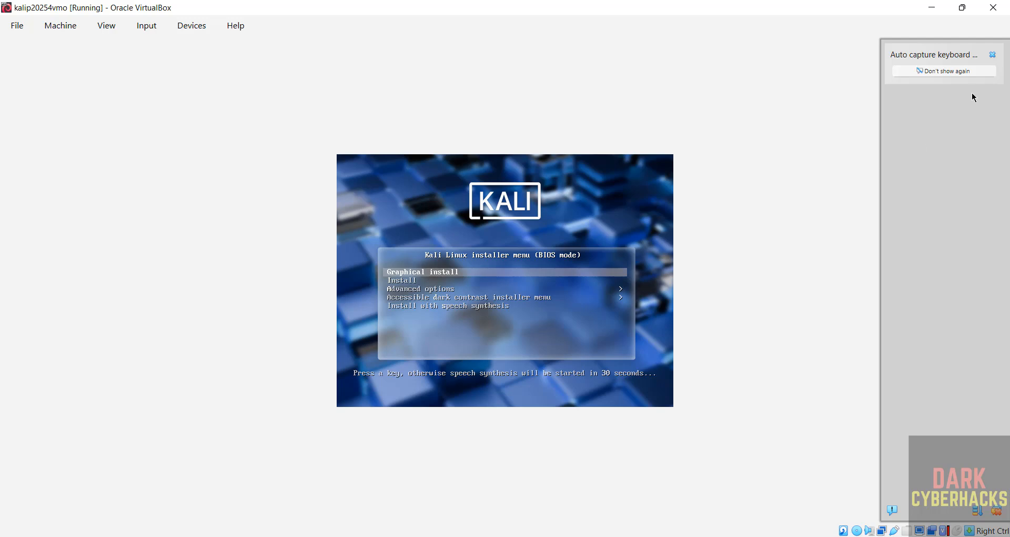
click(992, 60)
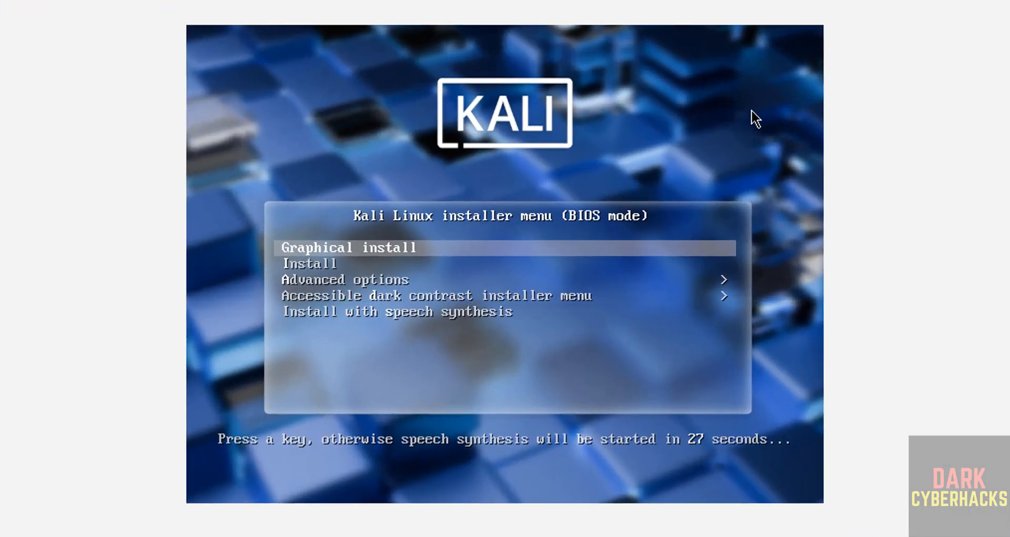
Step: Launch Graphical install from the Kali Linux installer menu
key(Down)
key(Up)
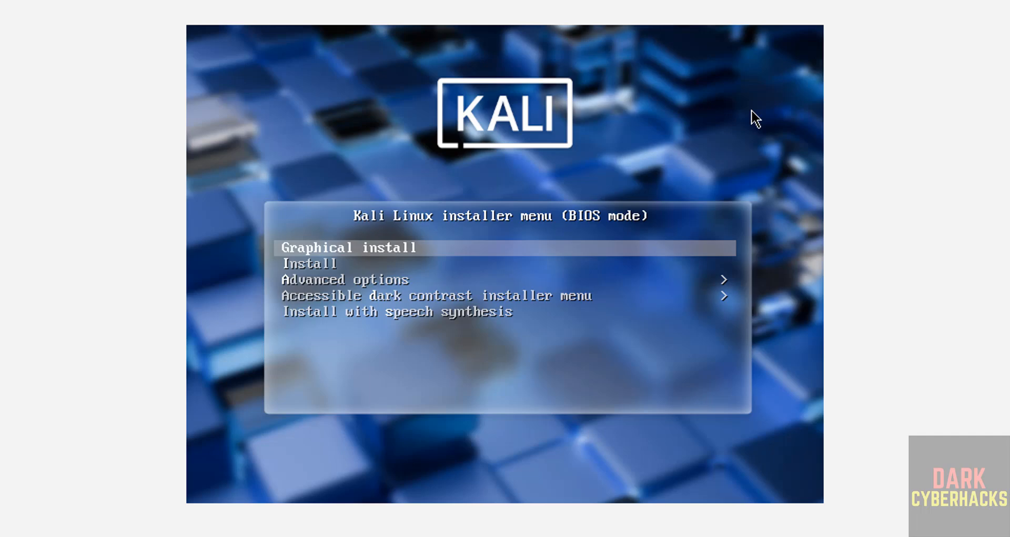
key(Return)
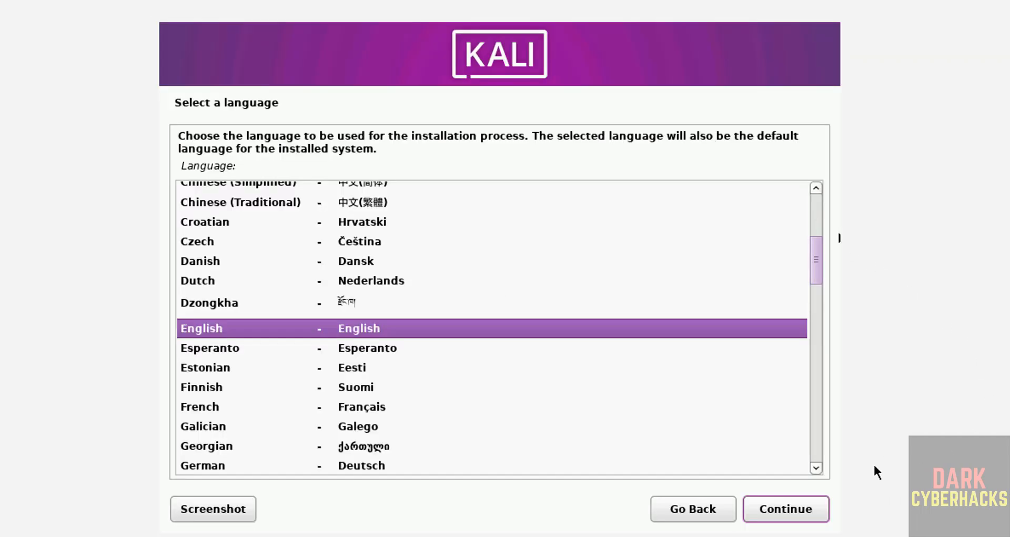
Step: Accept English as the language, United States as the location and American English as the keymap
click(757, 510)
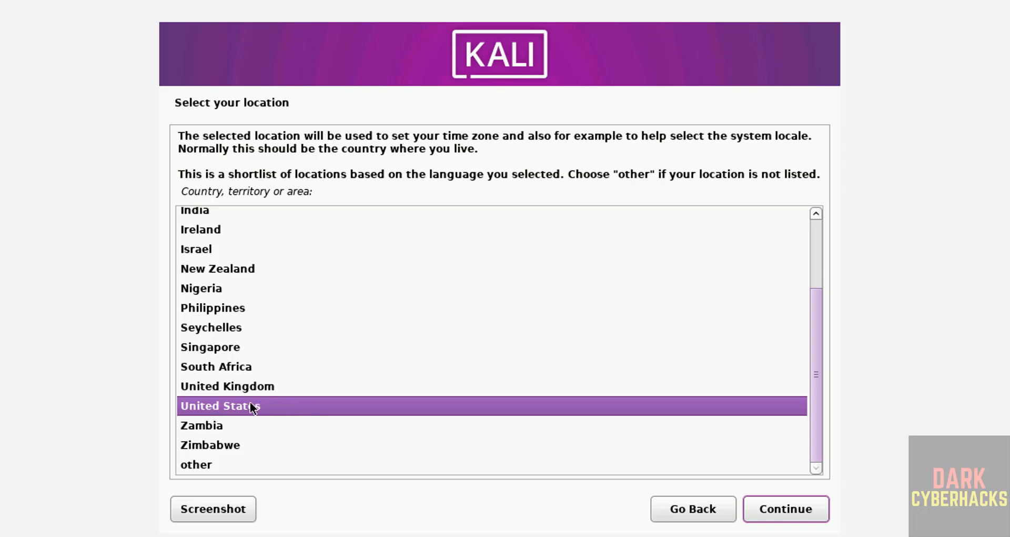
click(769, 507)
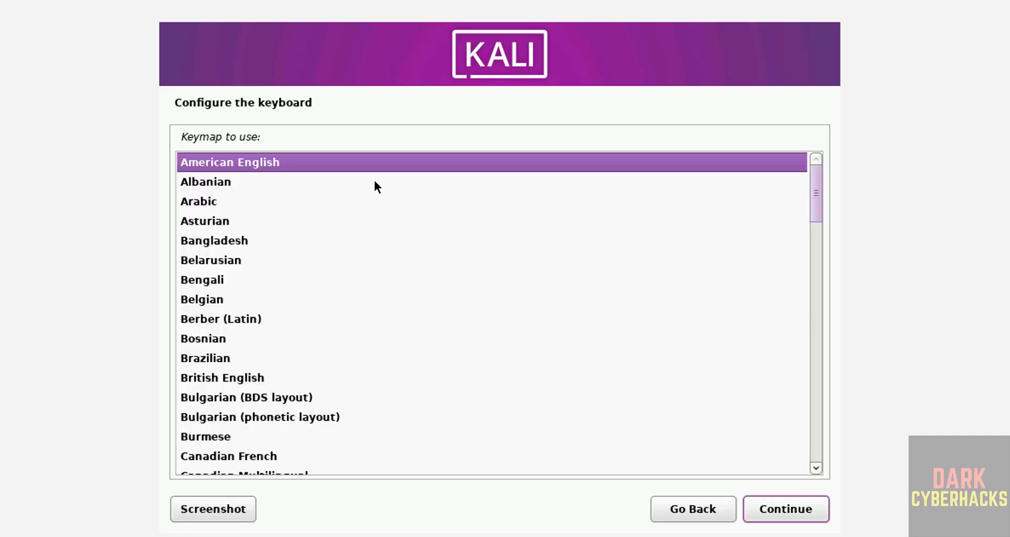
click(785, 509)
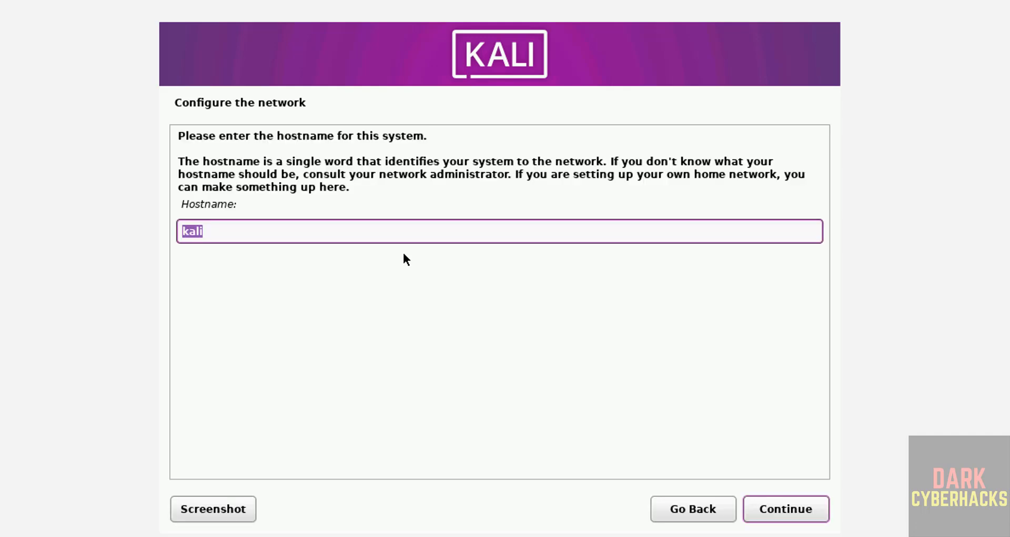
Step: Set the system's hostname to kali254p and leave the domain name empty
click(348, 232)
text(254p)
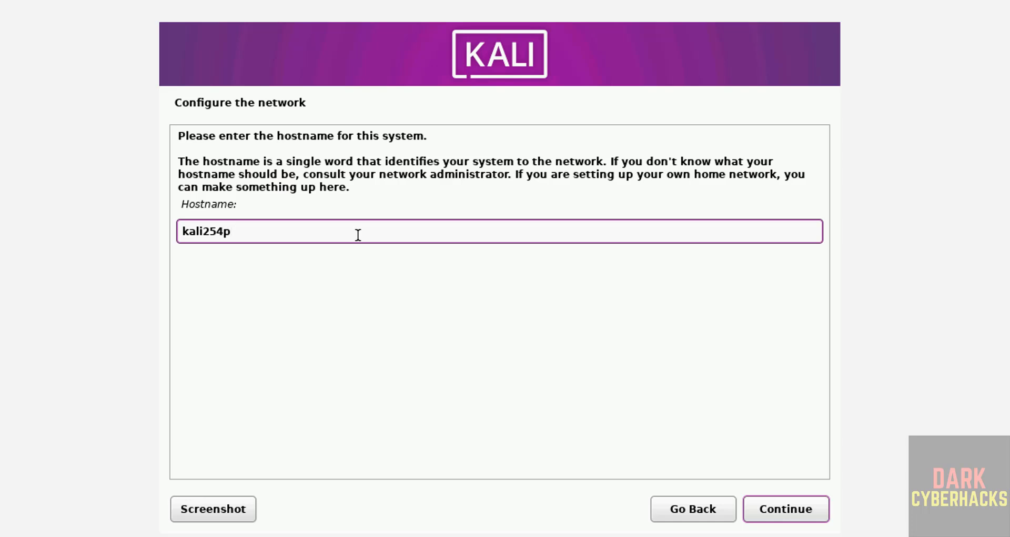
click(807, 516)
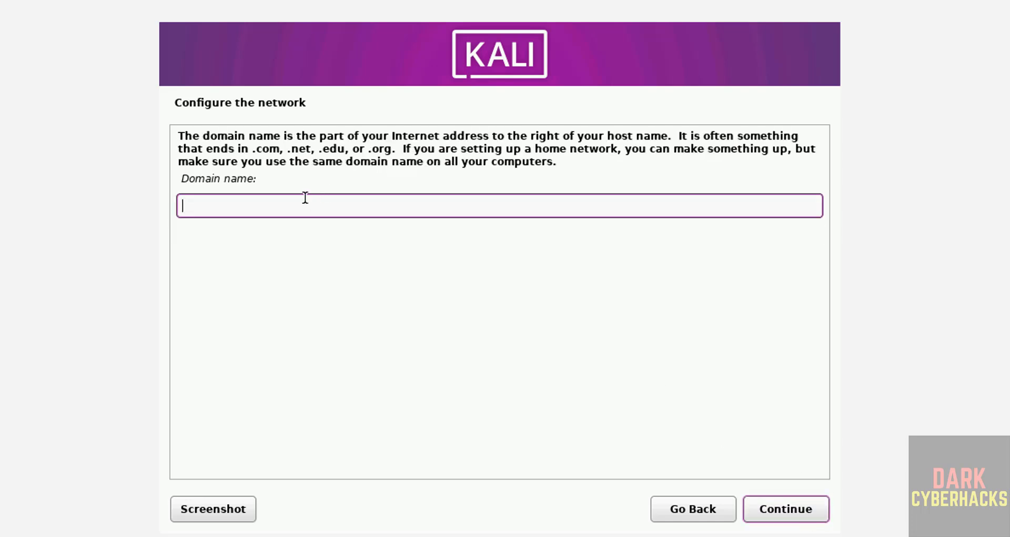
click(825, 510)
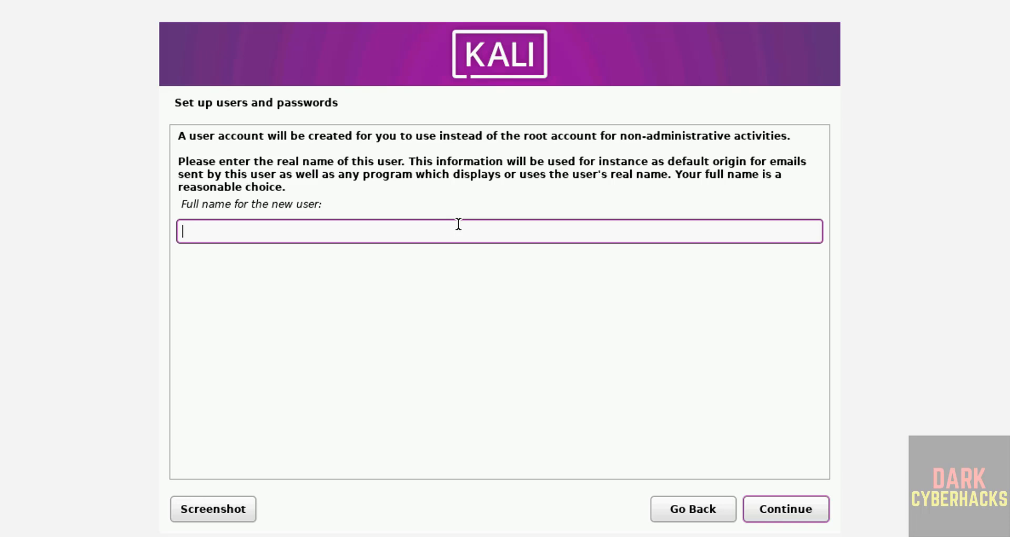
Step: Enter r2schools as the new user's full name and accept the suggested username for the account
text(r2schools)
key(Tab)
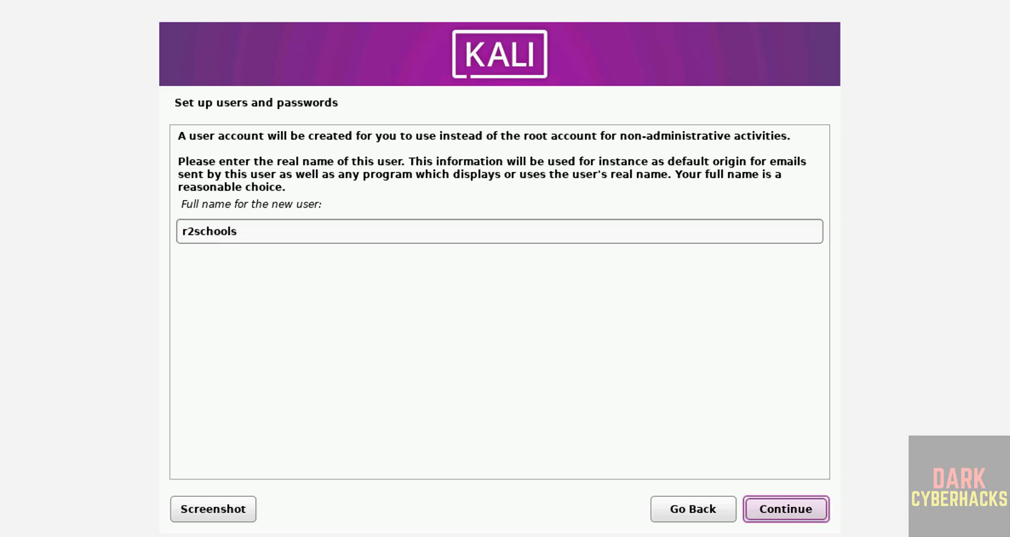
key(Tab)
key(Tab)
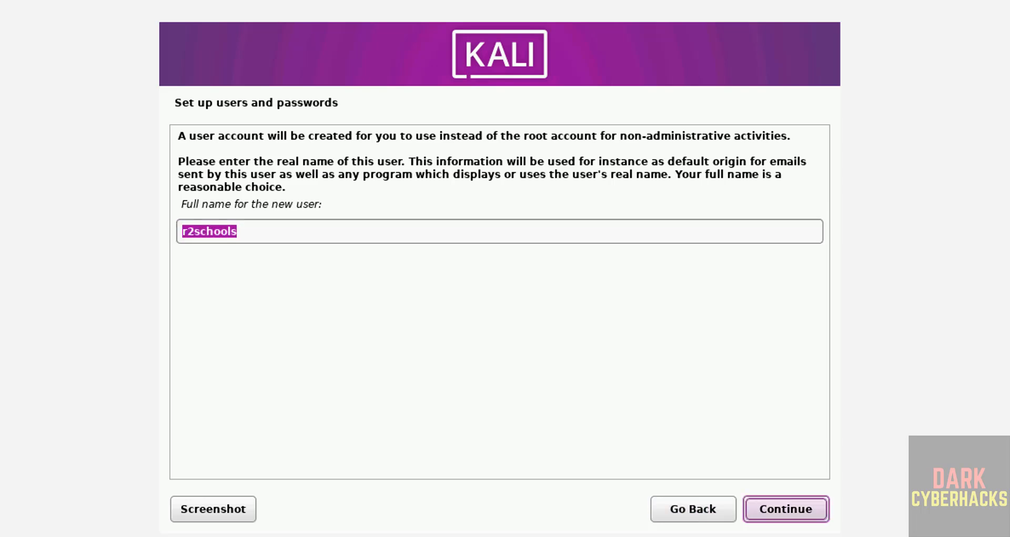
key(Return)
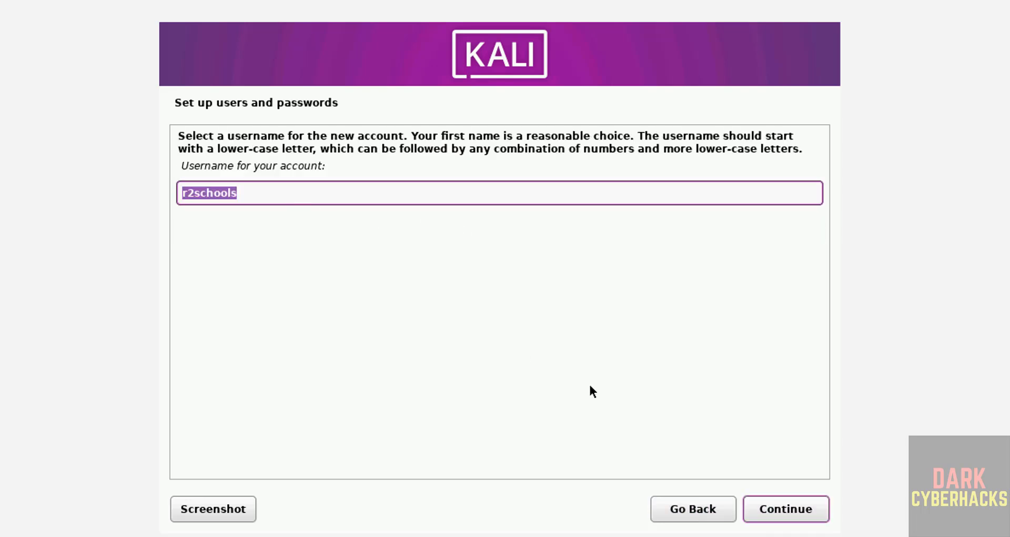
key(Return)
Step: Enter and verify the new user's account password, and keep Eastern as the time zone
text(●●●●●●●●)
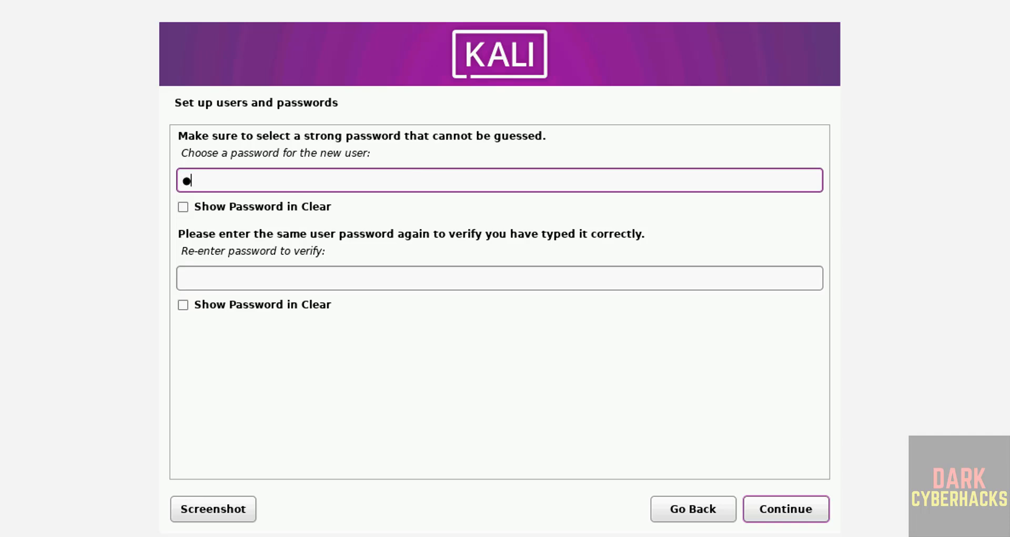
text(●)
key(Tab)
key(Tab)
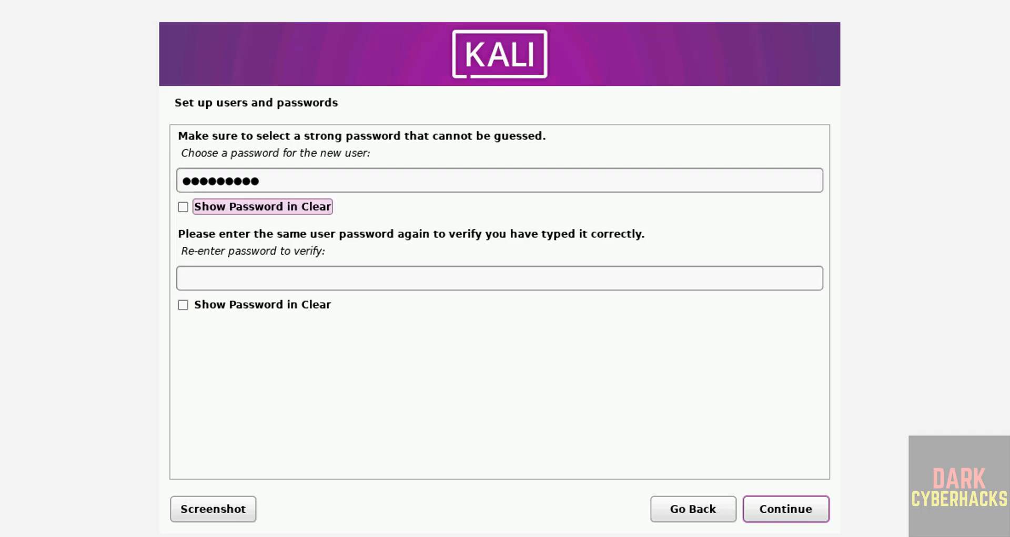
text(●●●●●●●●●)
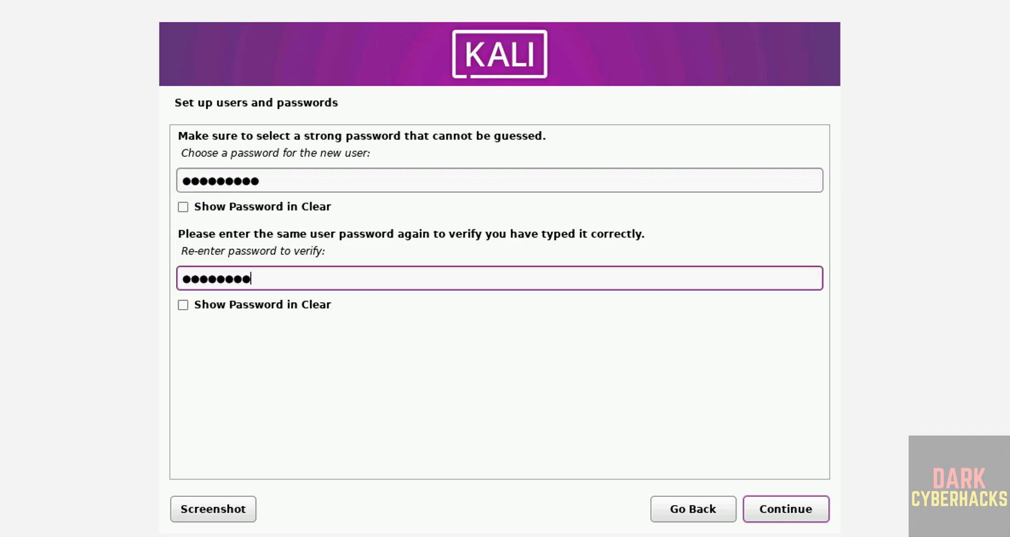
click(791, 505)
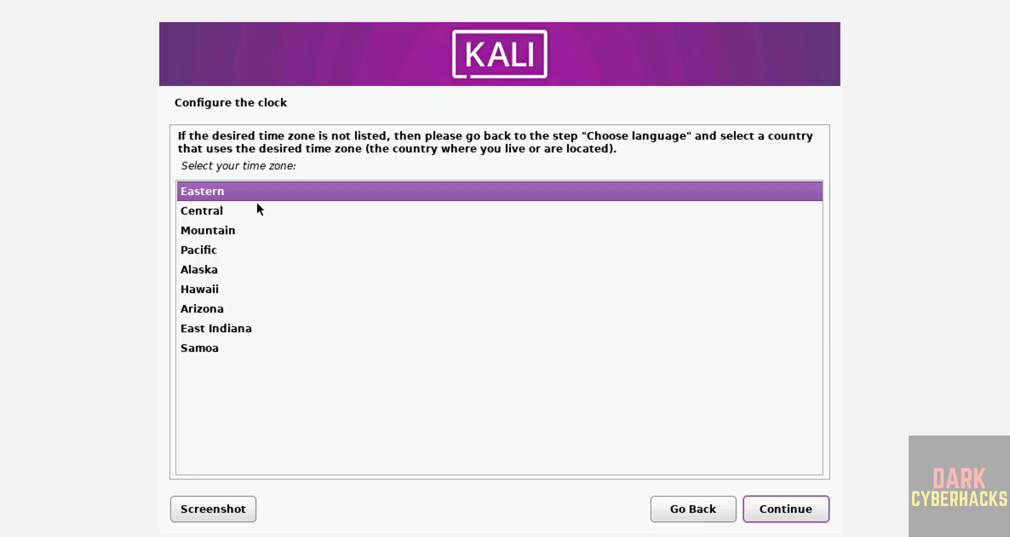
click(773, 516)
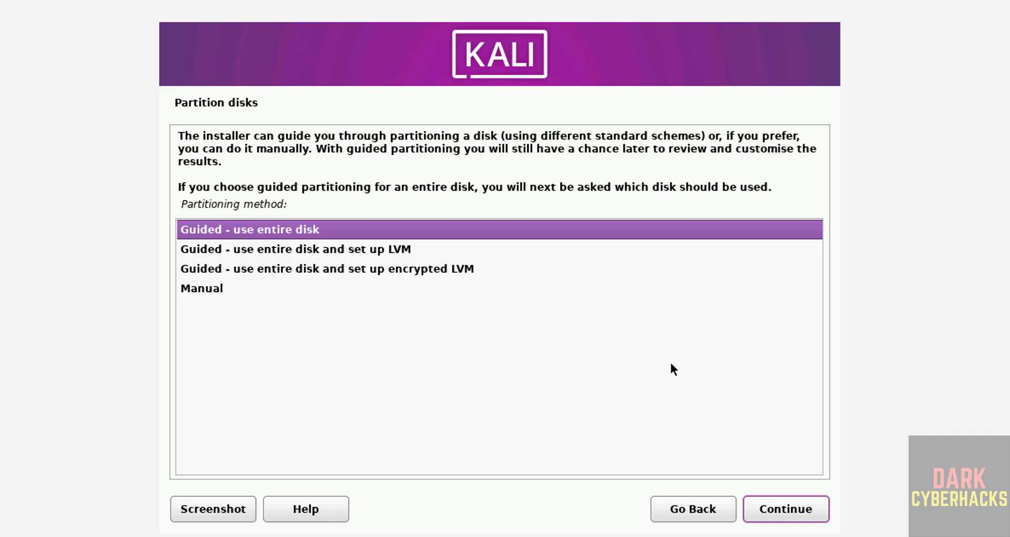
Step: Partition the entire sda disk with the guided method, all files in one partition, and write the changes to disk
click(782, 506)
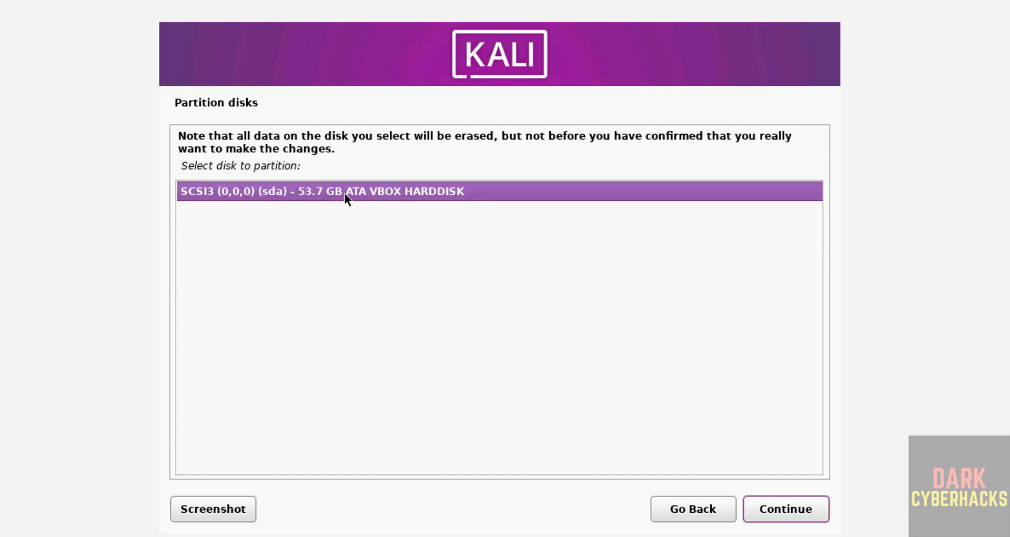
click(797, 513)
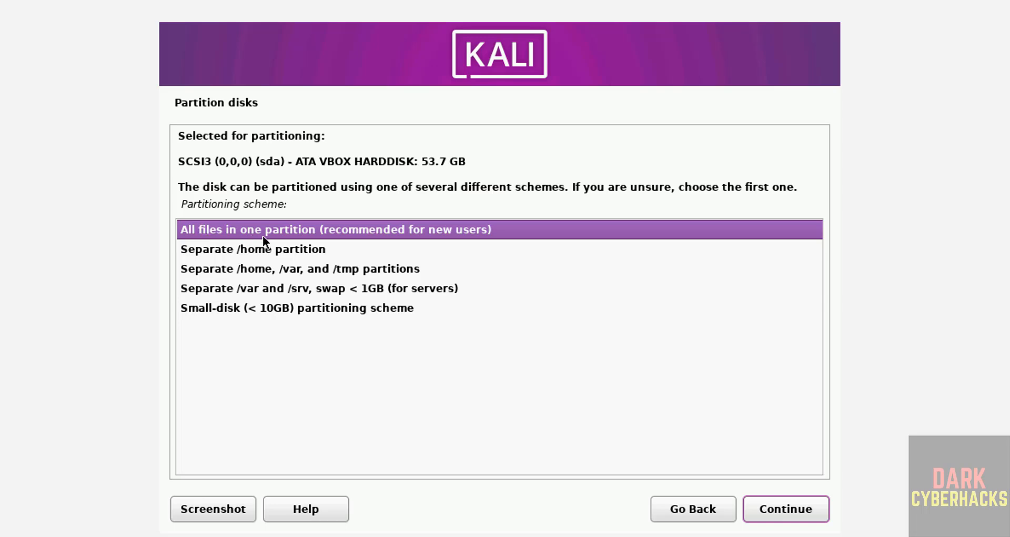
click(768, 502)
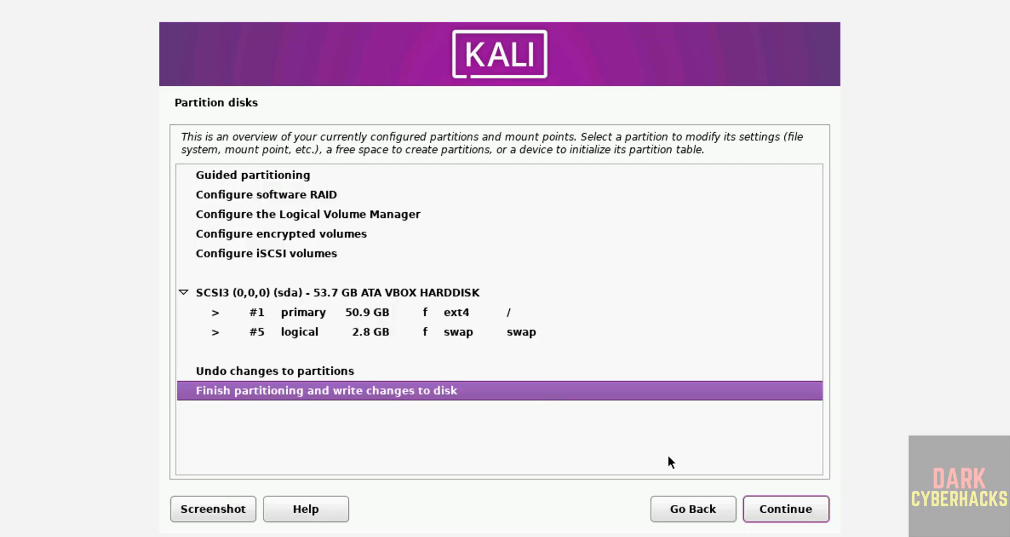
click(770, 512)
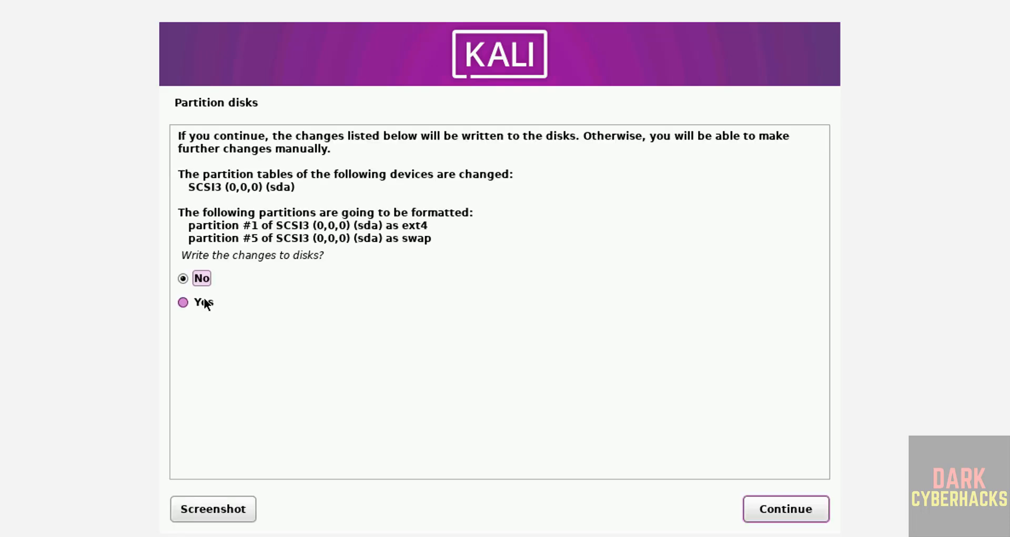
click(201, 300)
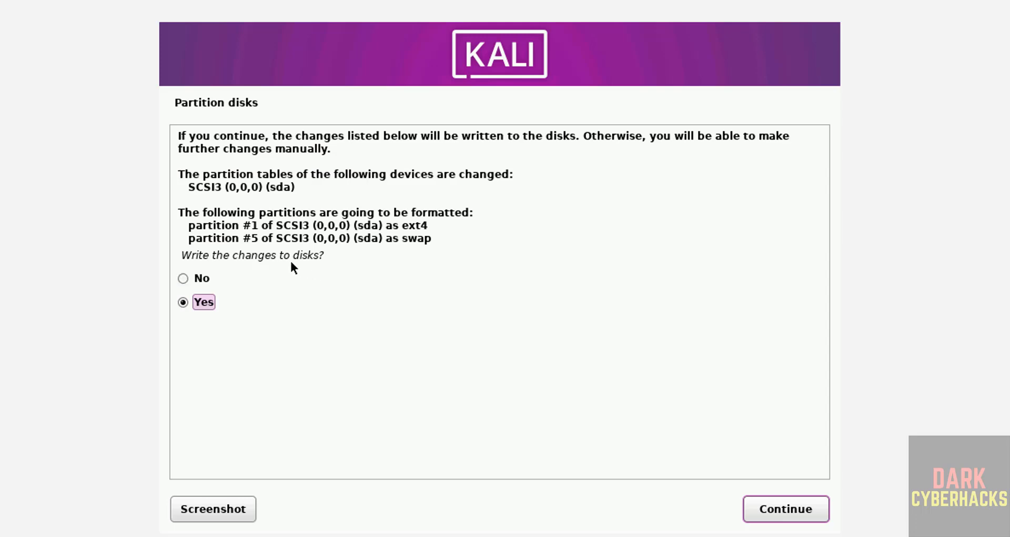
click(768, 507)
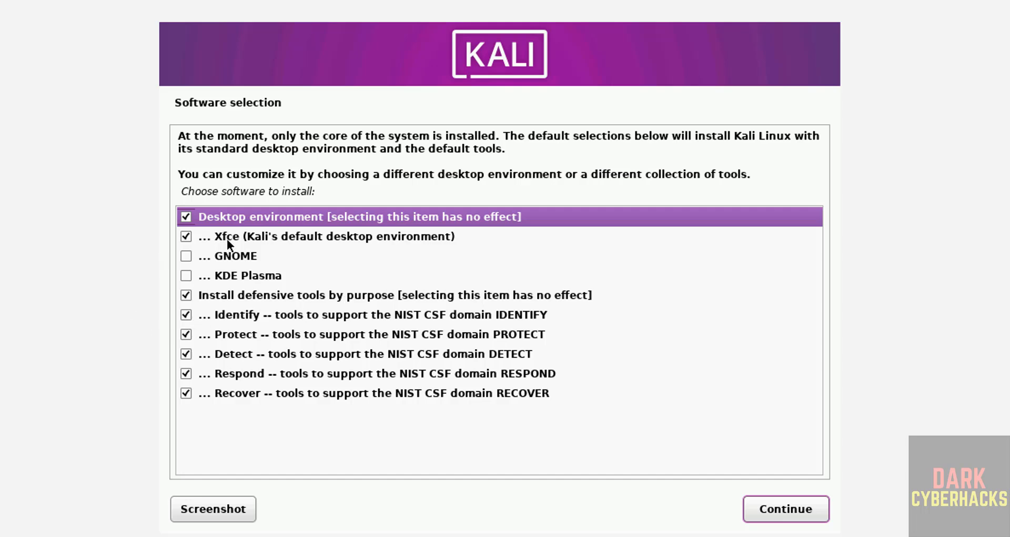
Step: Add KDE Plasma to the default software selection and keep lightdm as the default display manager
click(186, 275)
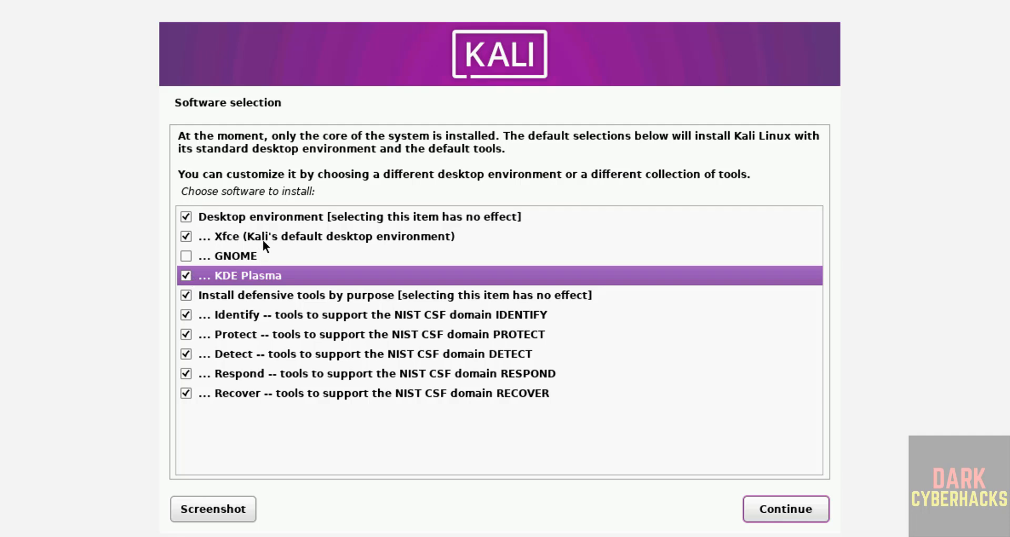
click(795, 520)
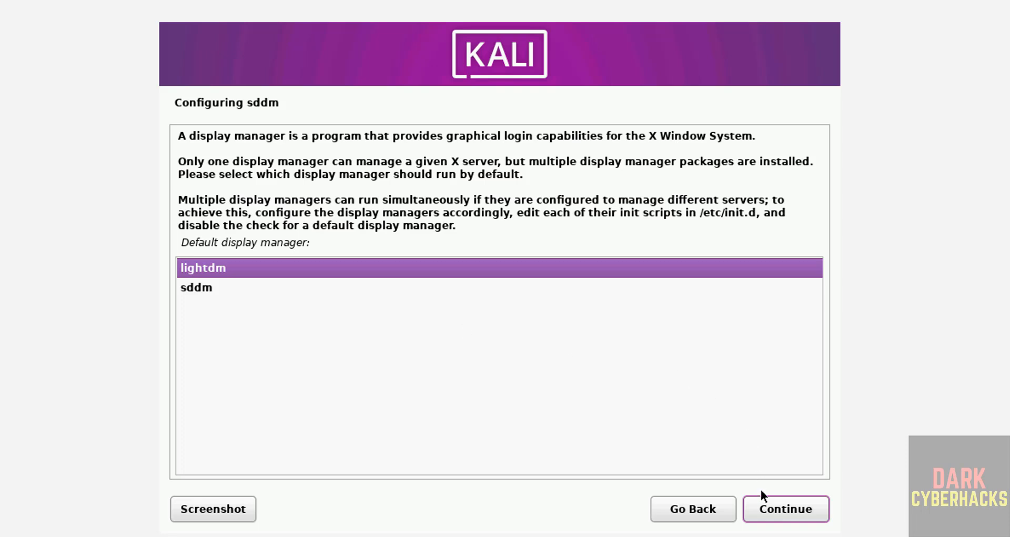
click(767, 507)
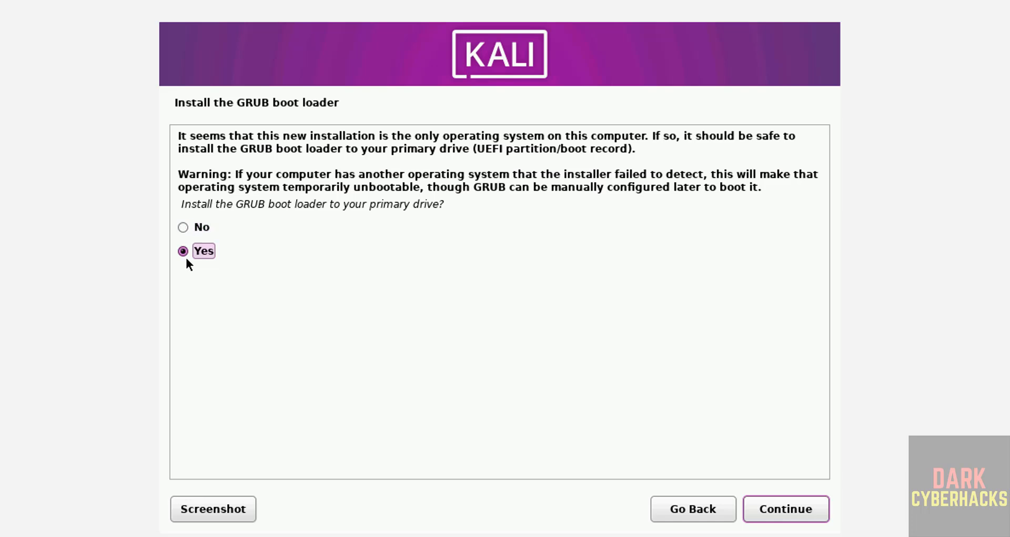
Step: Install the GRUB boot loader to the primary drive on /dev/sda
click(771, 506)
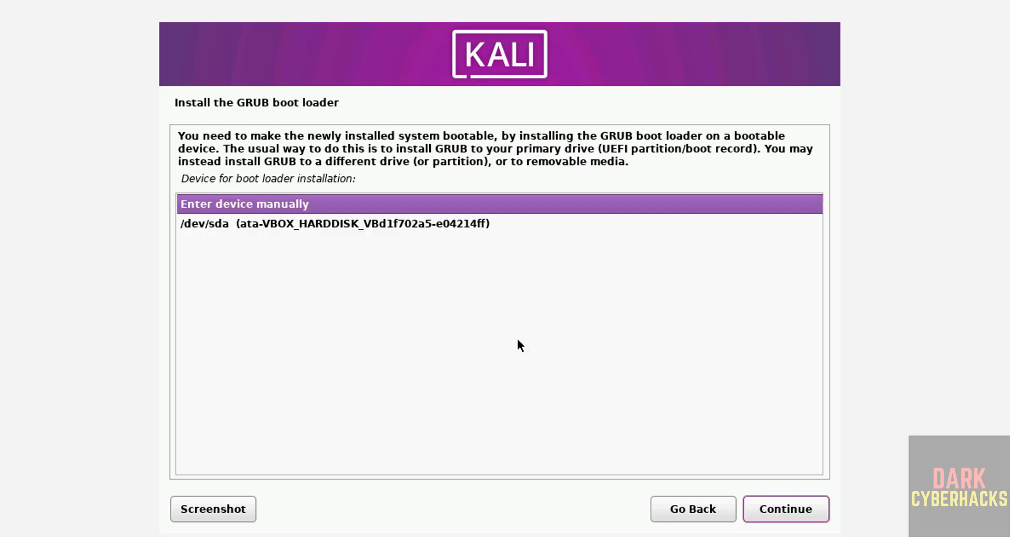
click(429, 224)
click(803, 516)
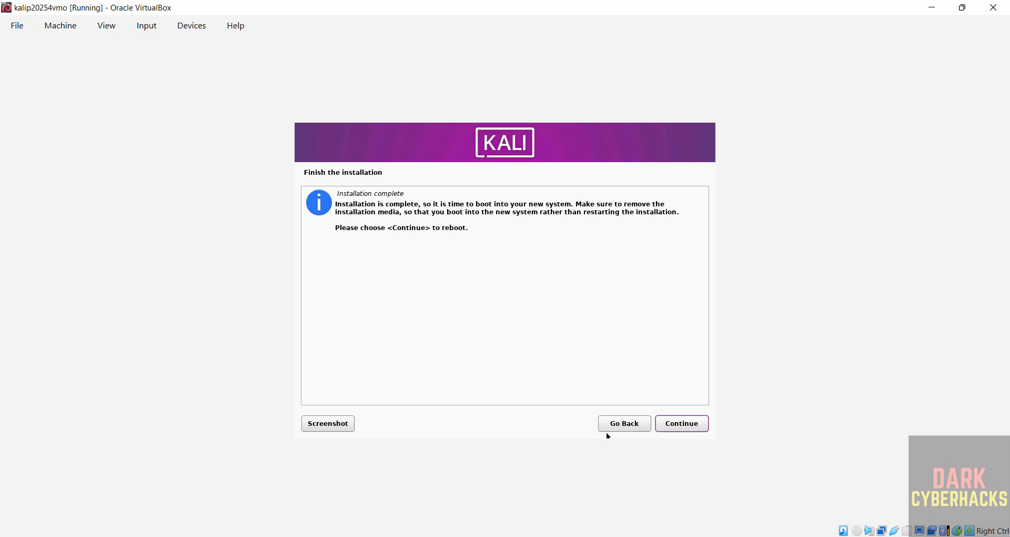
Step: Switch to VirtualBox Manager and check whether the installer ISO is still in kalip20254vmo's optical drive, then return to the virtual machine
key(alt+Tab)
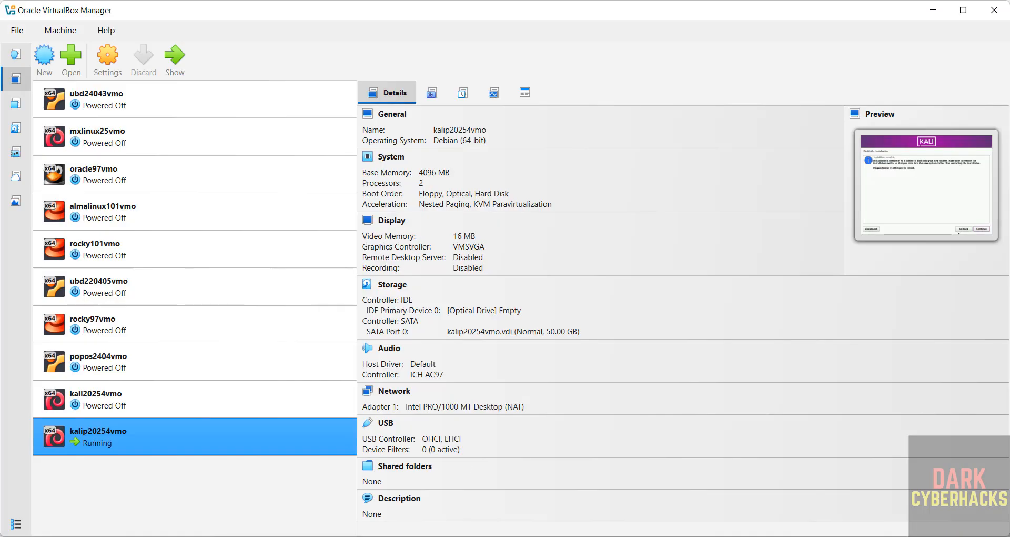
click(500, 316)
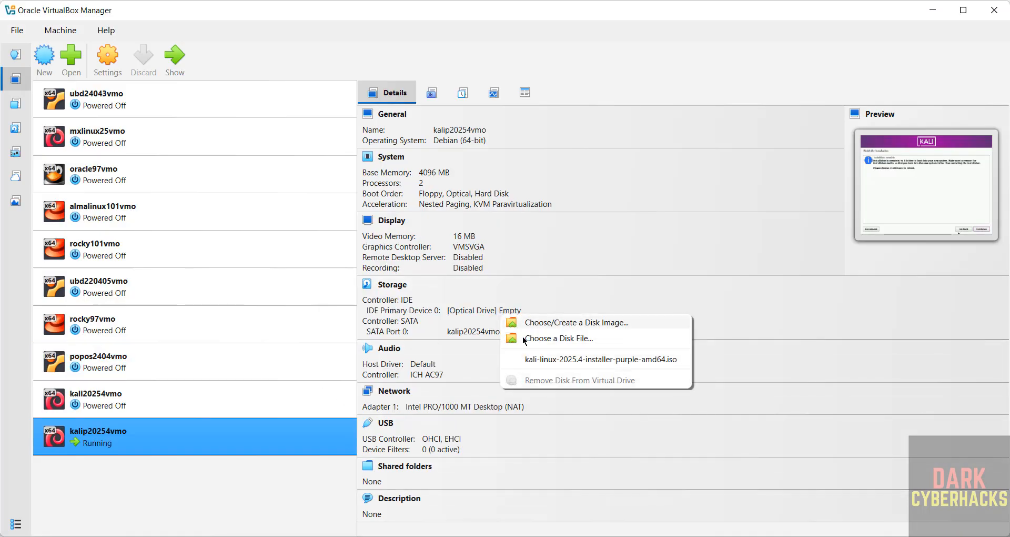
click(284, 477)
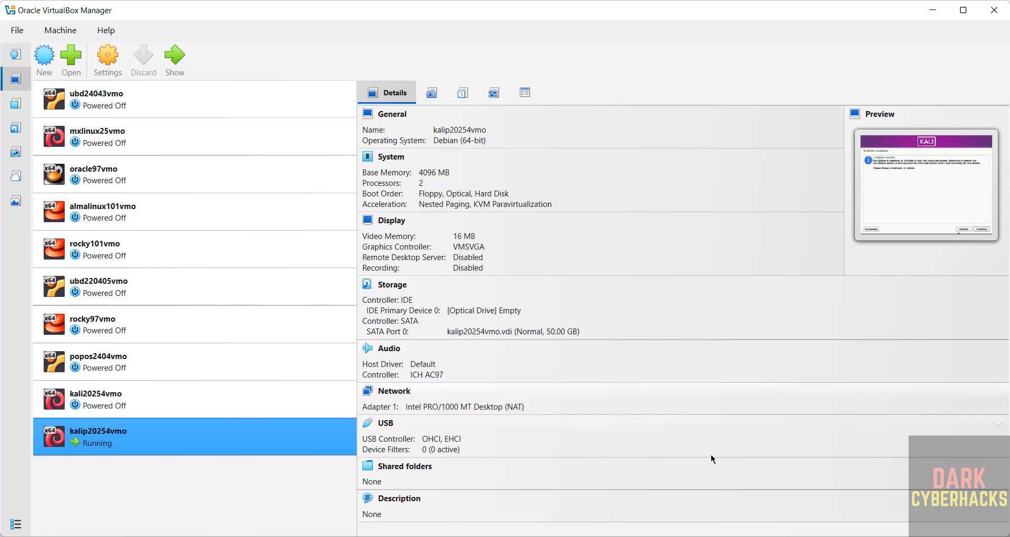
key(alt+Tab)
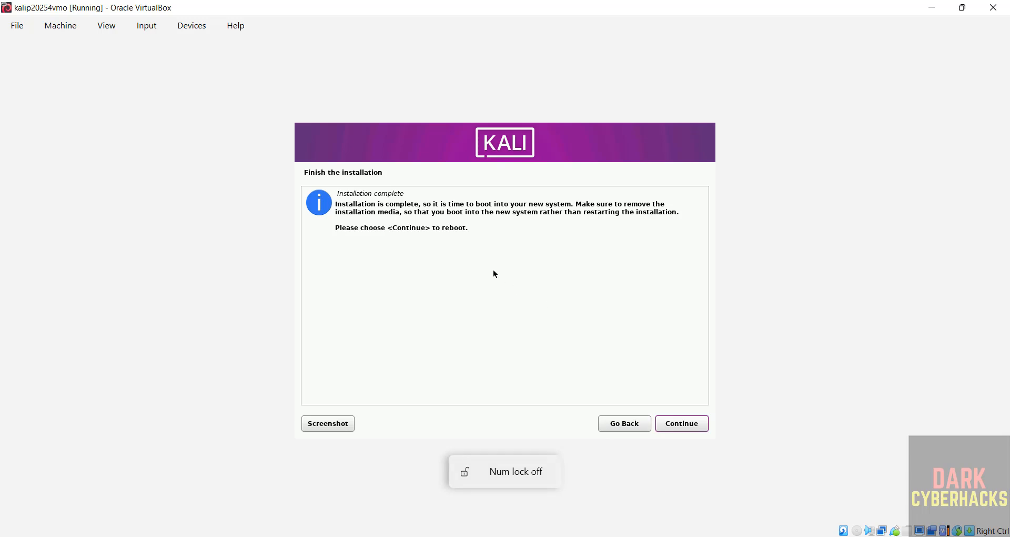
Step: Finish the installation by rebooting into the new system and log in as r2schools with the account password
click(671, 423)
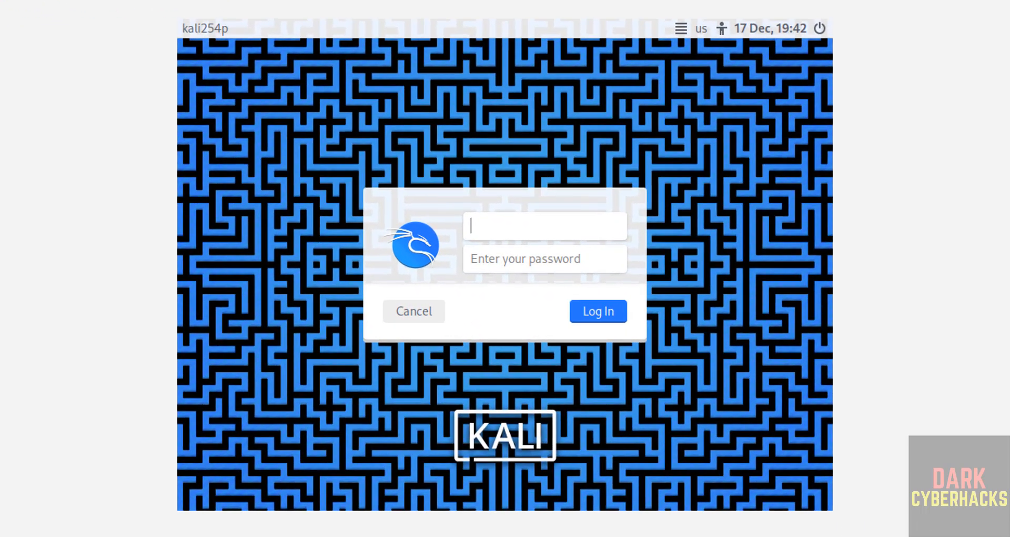
text(r2schools)
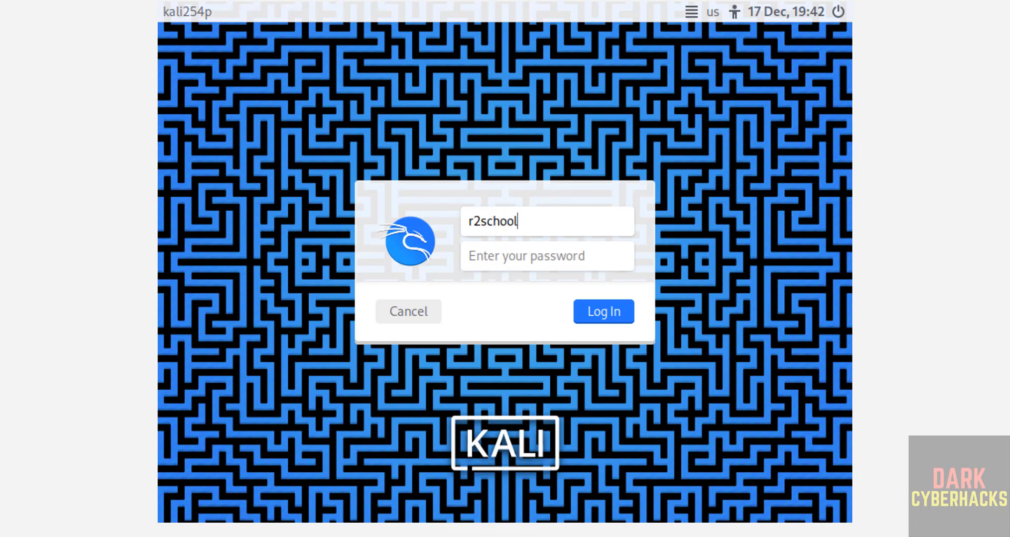
key(Tab)
text(•••••)
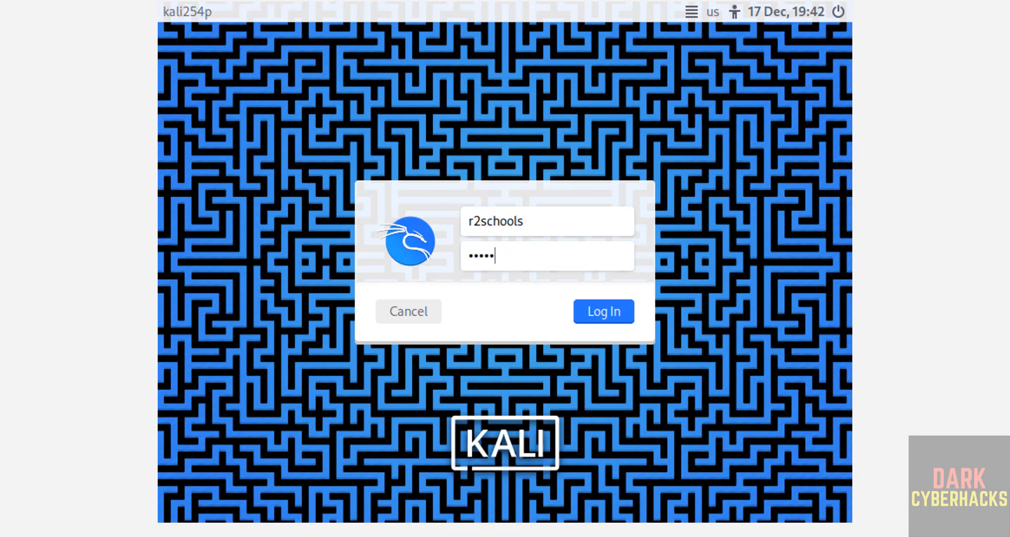
text(•••••)
key(Return)
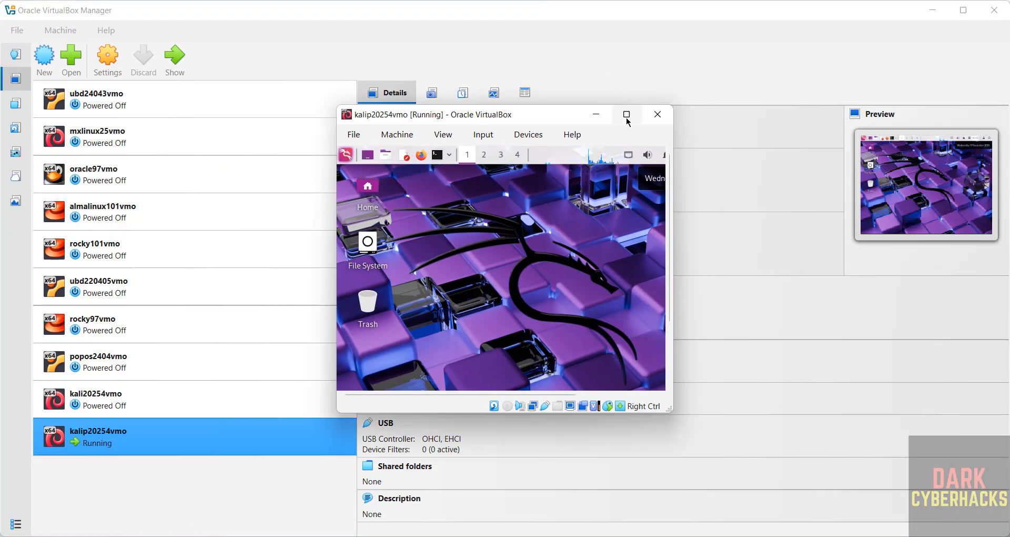
Step: Open a terminal and set its font size to 14 in the preferences, keeping the Fira Code font
click(624, 111)
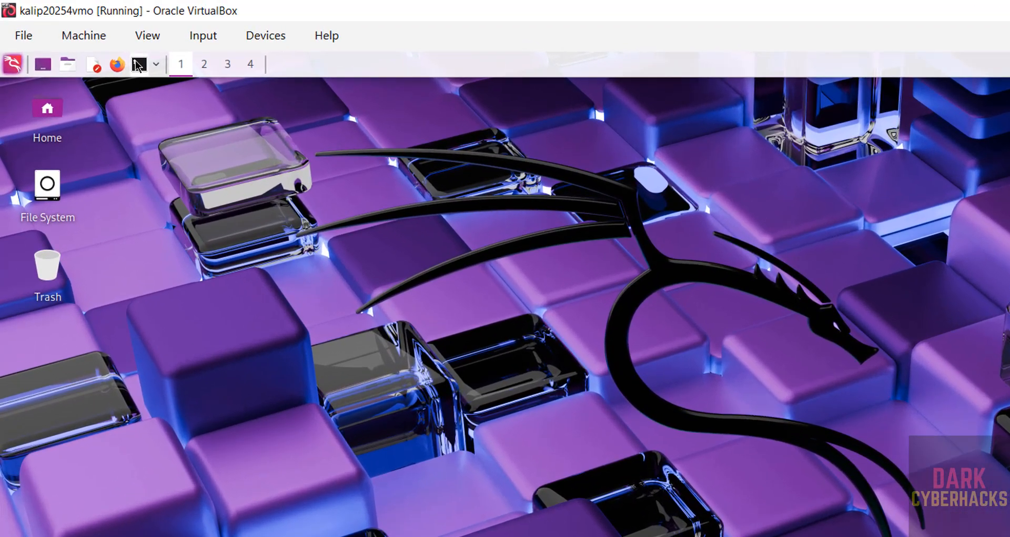
click(105, 49)
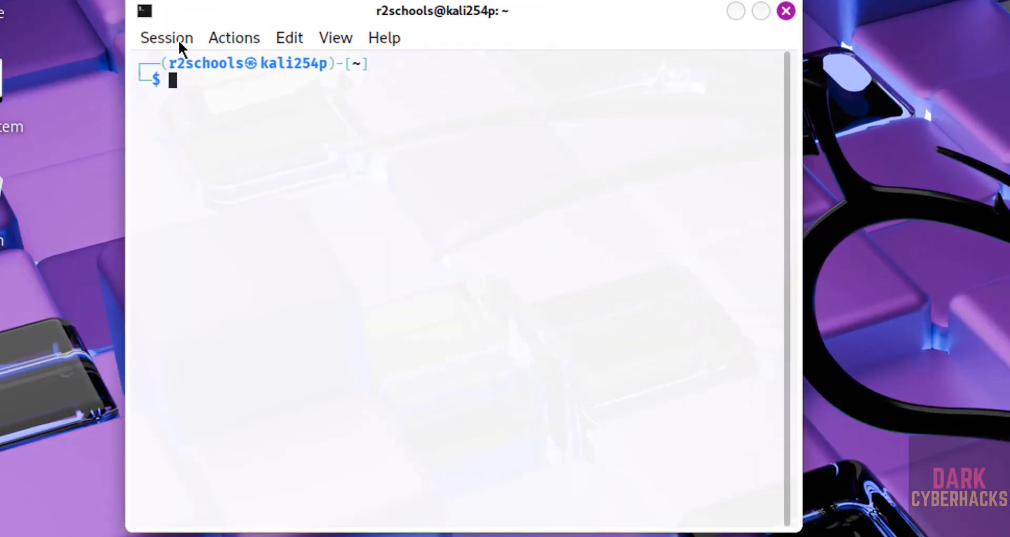
click(180, 43)
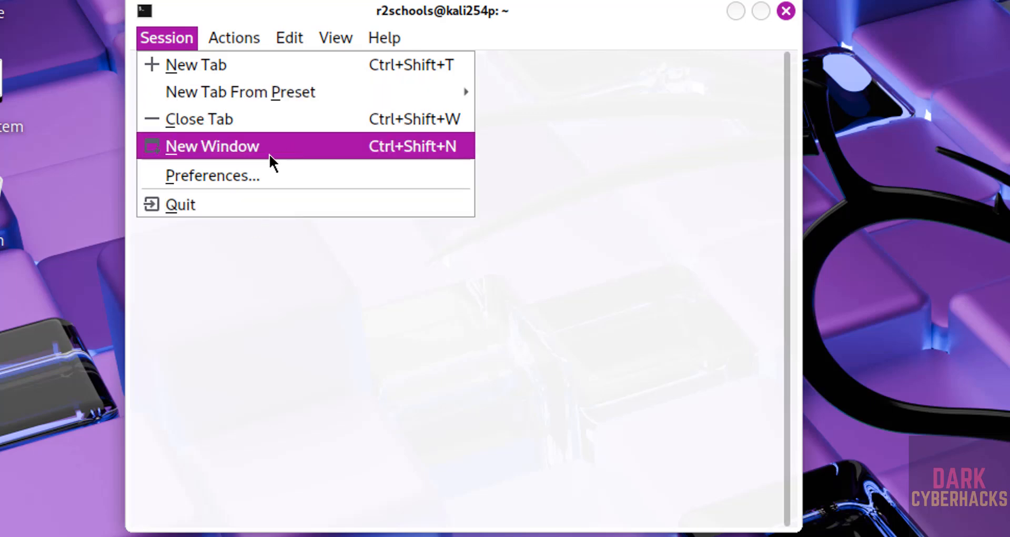
click(236, 174)
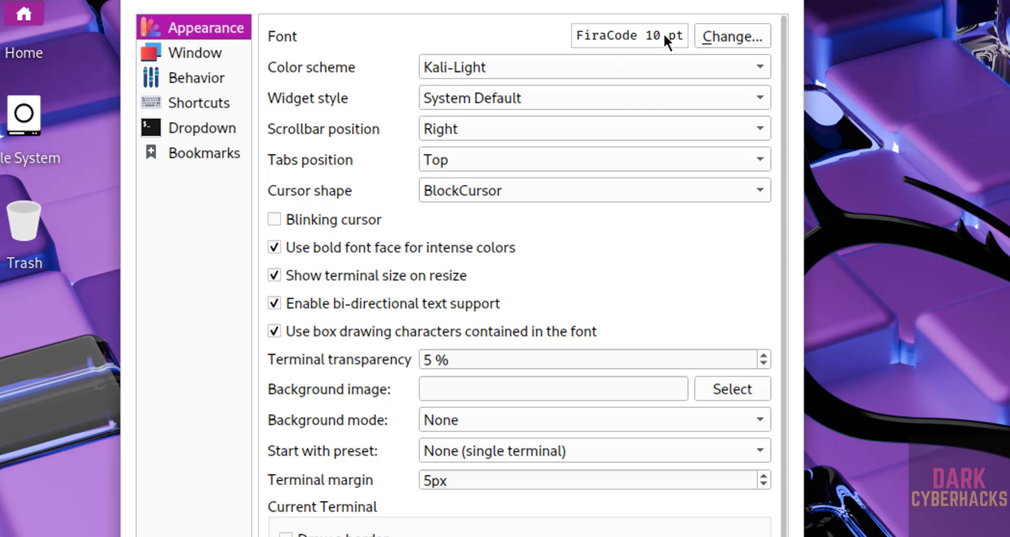
click(711, 38)
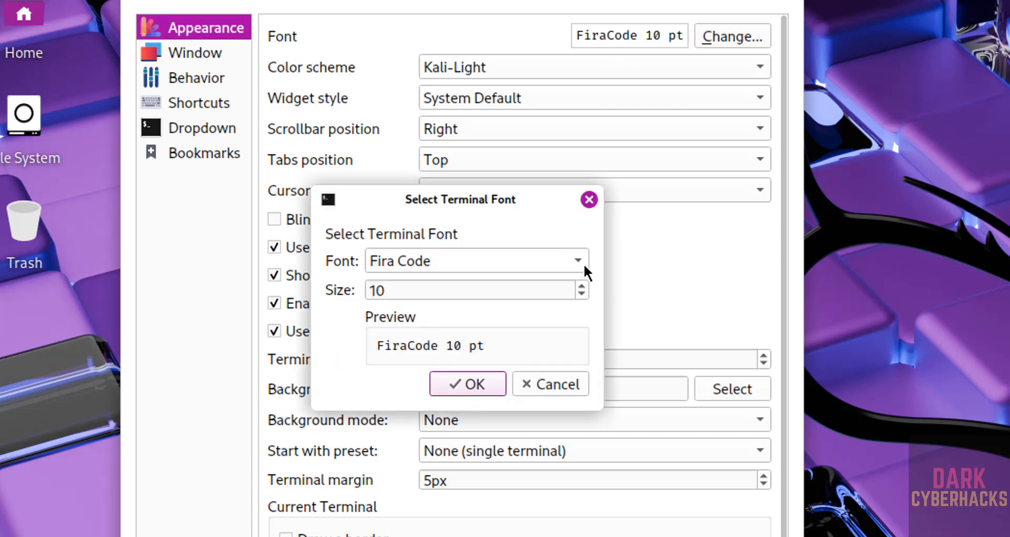
click(582, 287)
click(581, 287)
click(582, 287)
click(582, 288)
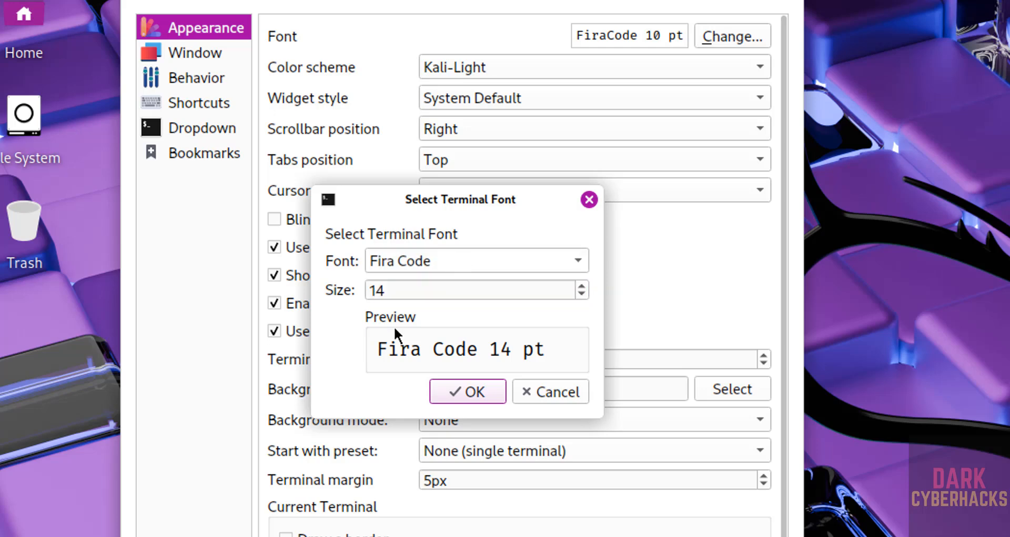
click(580, 259)
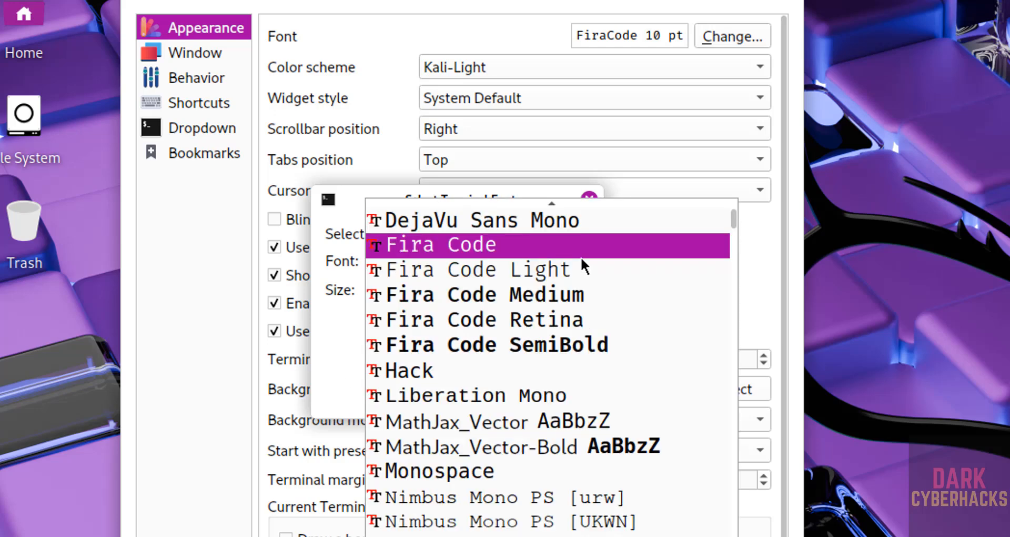
click(343, 345)
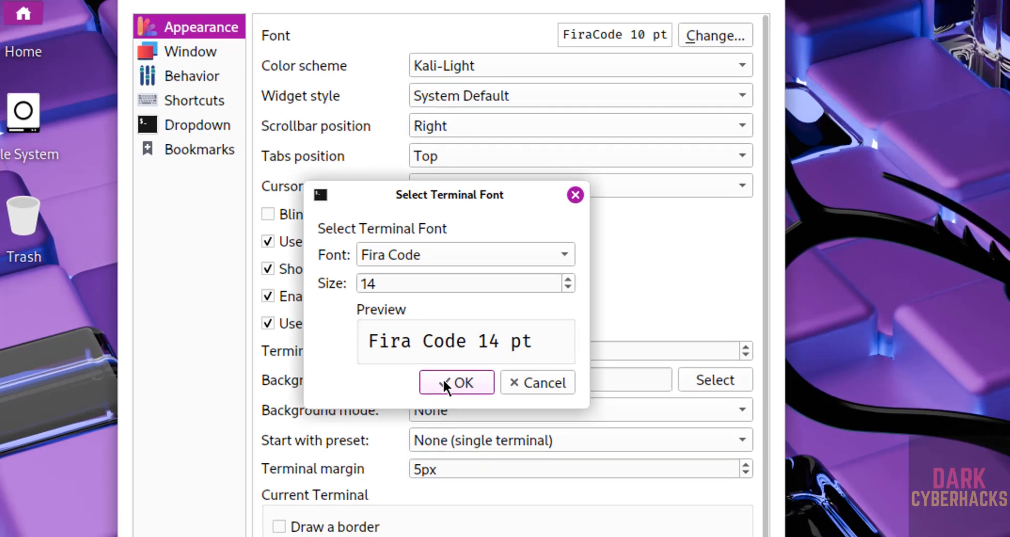
click(458, 389)
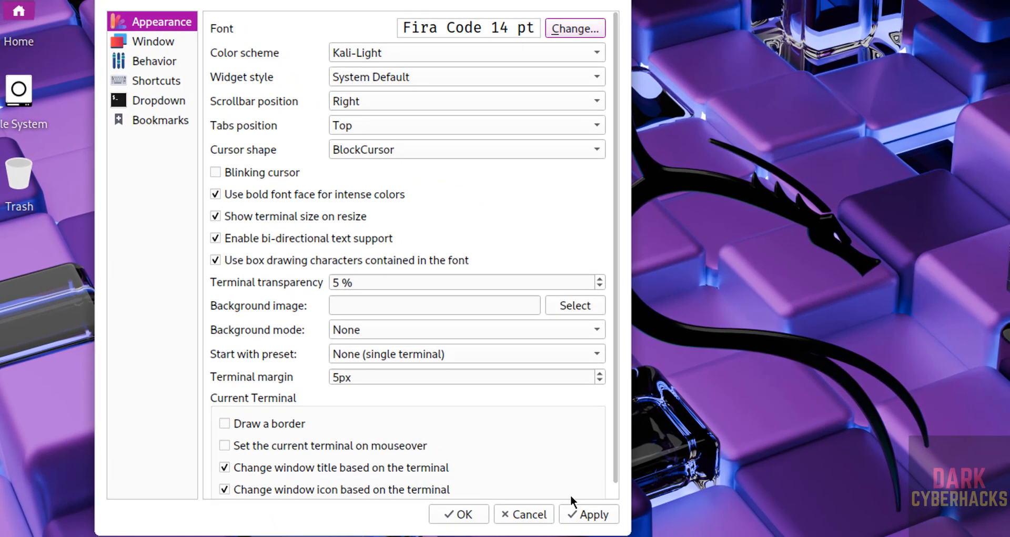
click(579, 515)
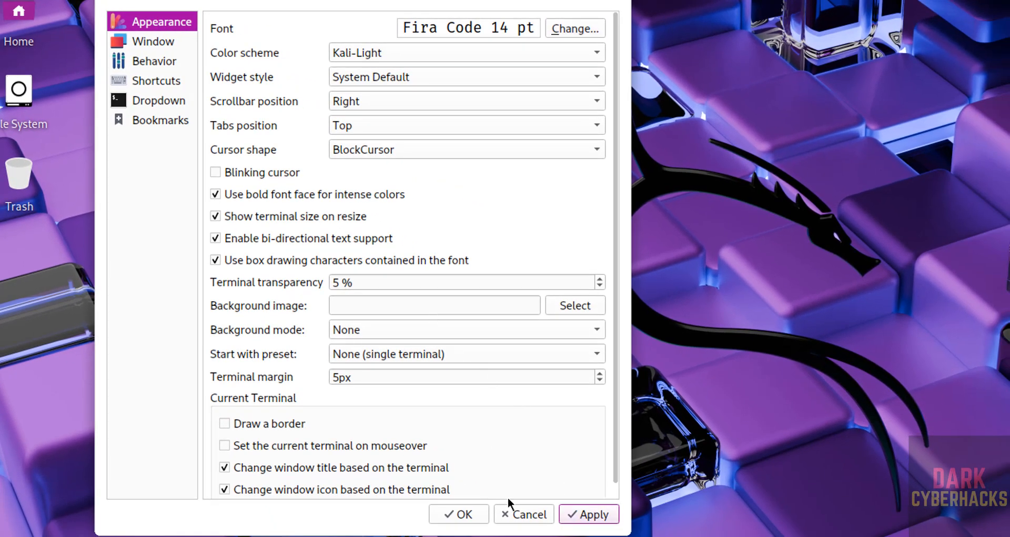
click(457, 514)
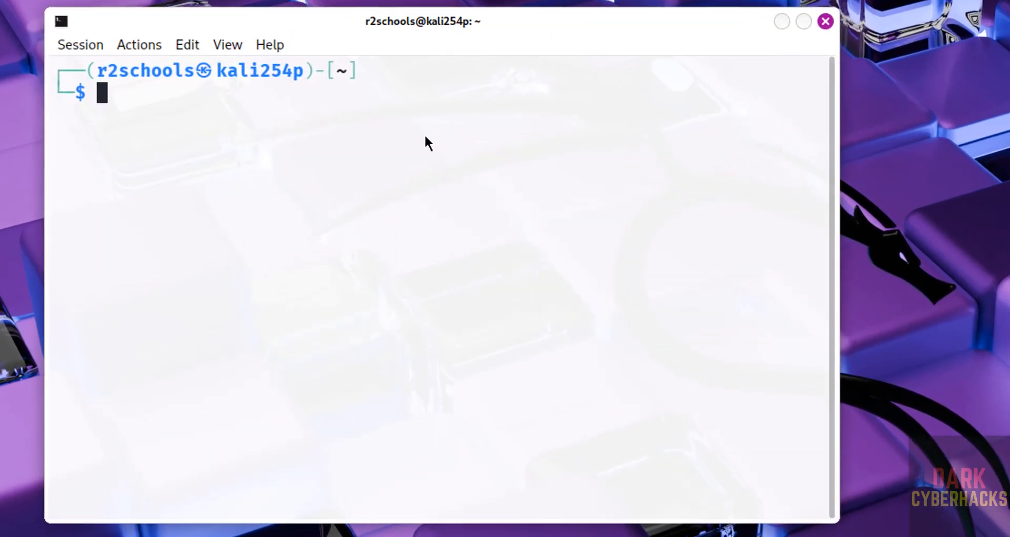
Step: Display /etc/os-release with the more command to check the system version, and clear the terminal
text(more /etc)
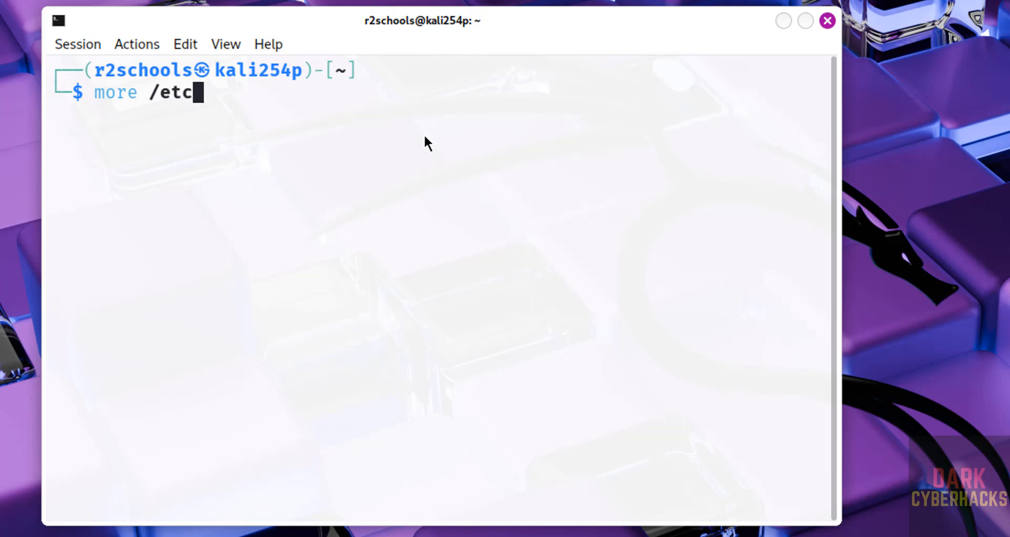
text(/os-release)
key(Return)
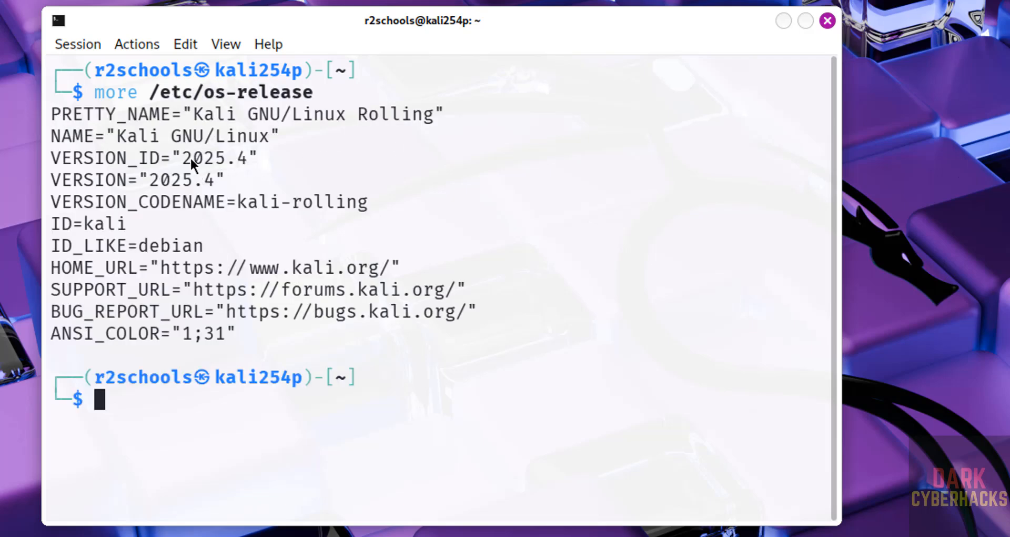
key(ctrl+l)
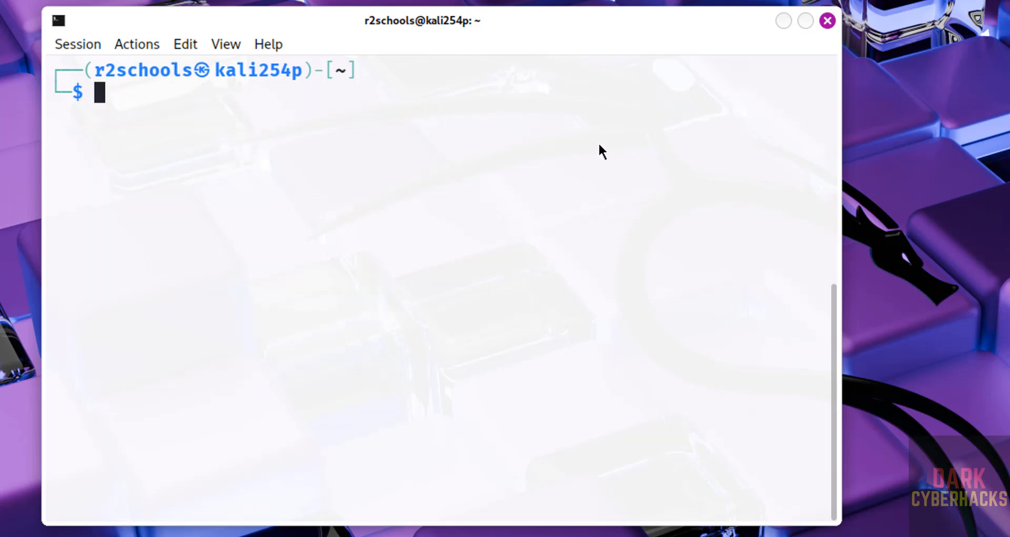
Step: Run sudo apt update && sudo apt upgrade in the terminal, authenticate with the account password, and accept the package upgrade with y
text(sudo )
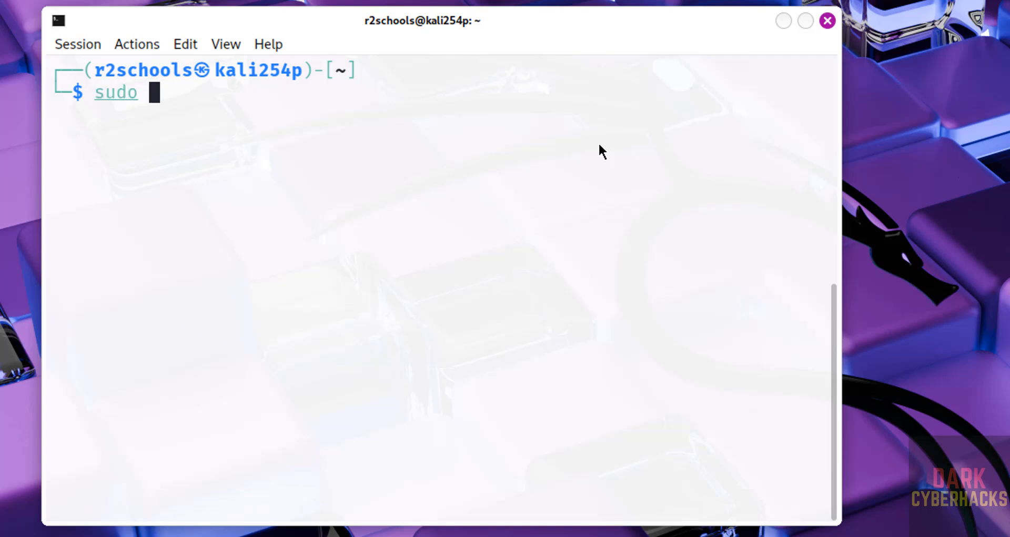
text(apt updat)
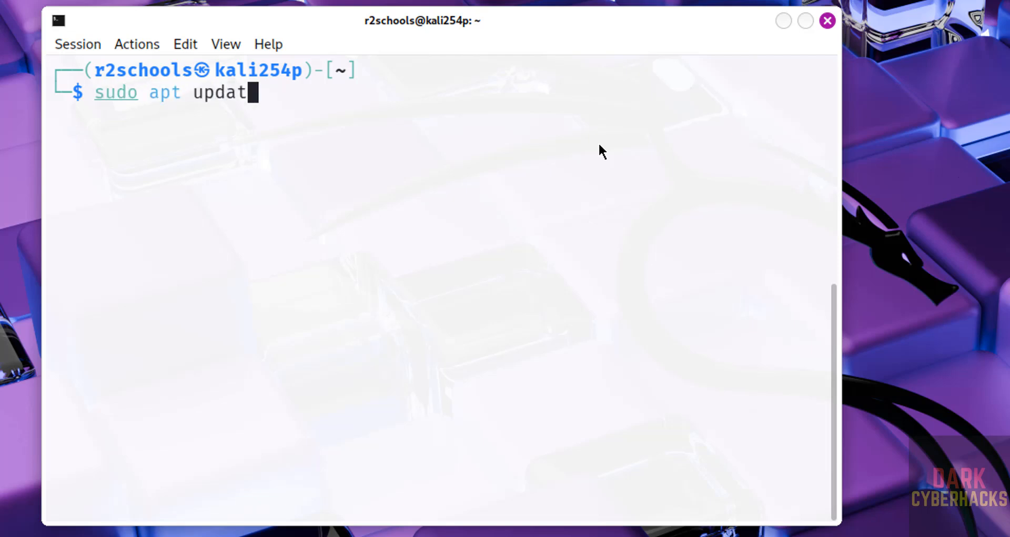
text(e && sudo ap)
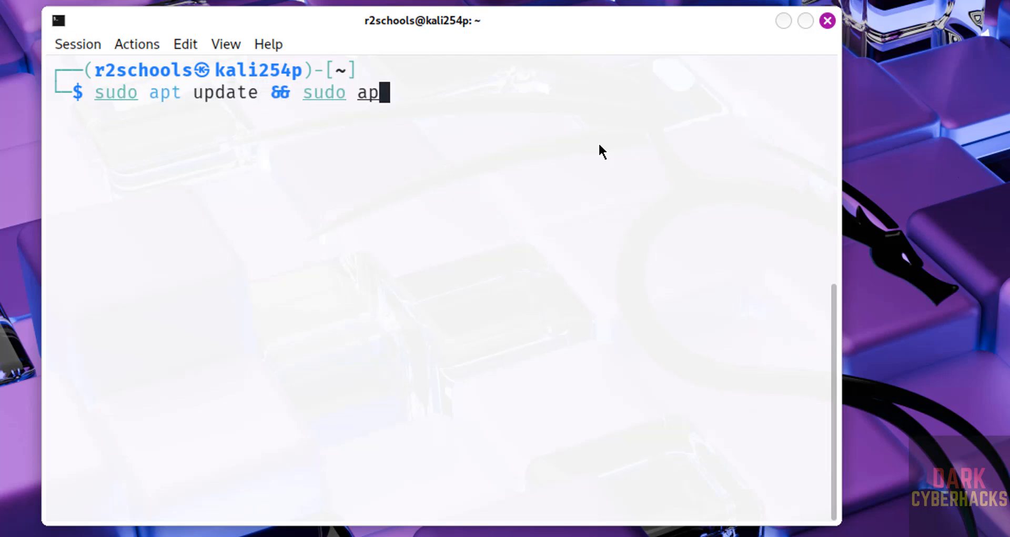
text(t upgrade)
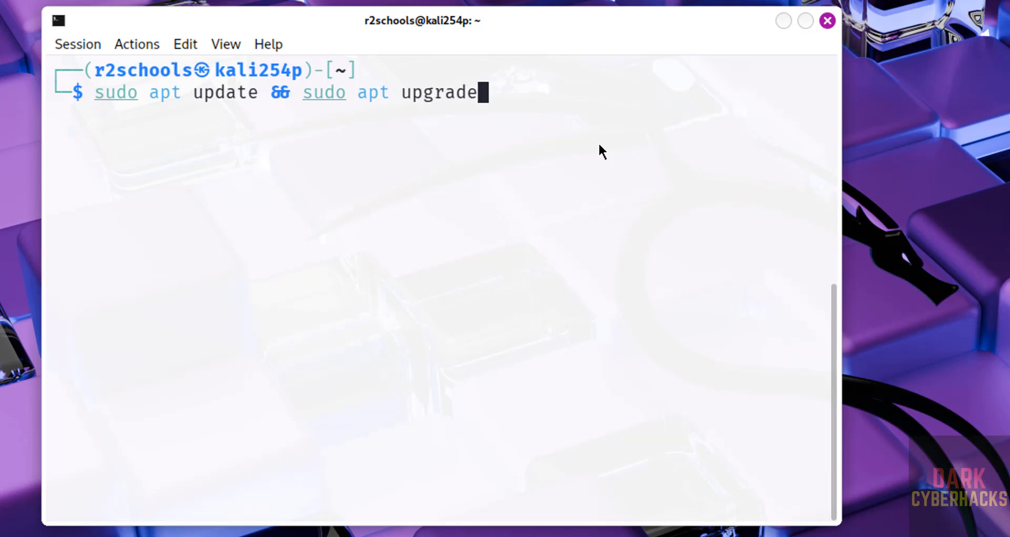
key(Return)
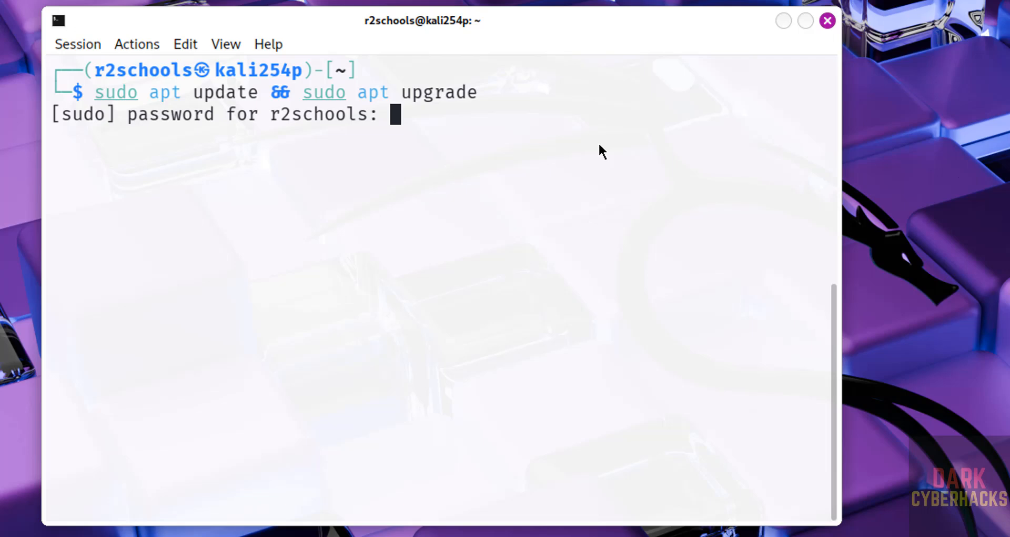
key(Return)
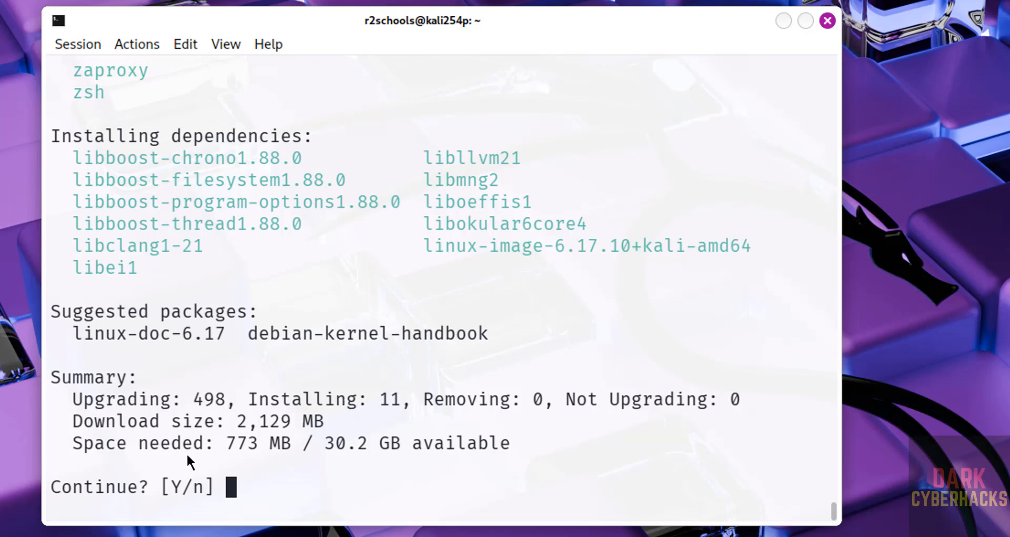
text(y)
key(Return)
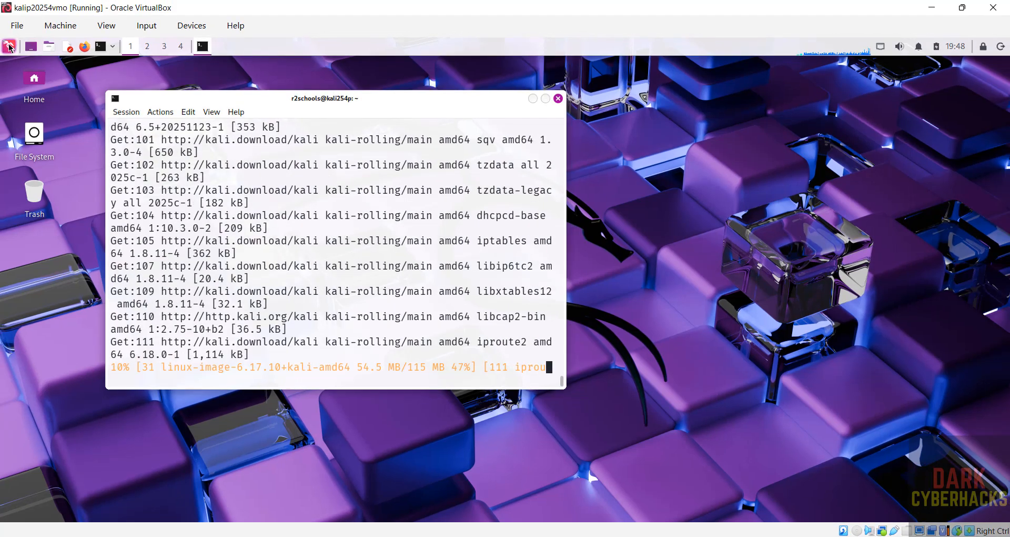
Step: Browse the tool categories in the Kali applications menu, including 08 - Credential Access, and return to the terminal
click(5, 44)
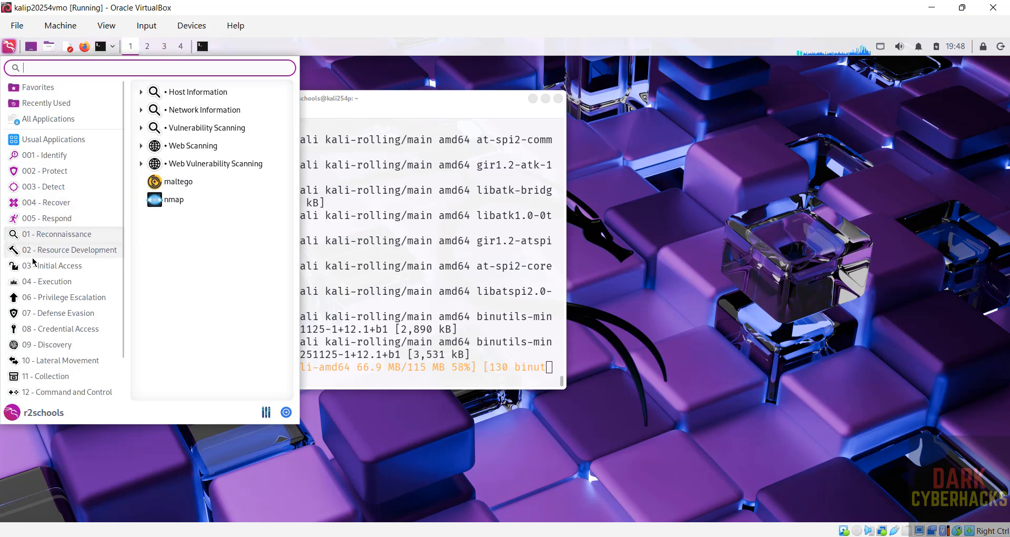
mouse_move(38, 332)
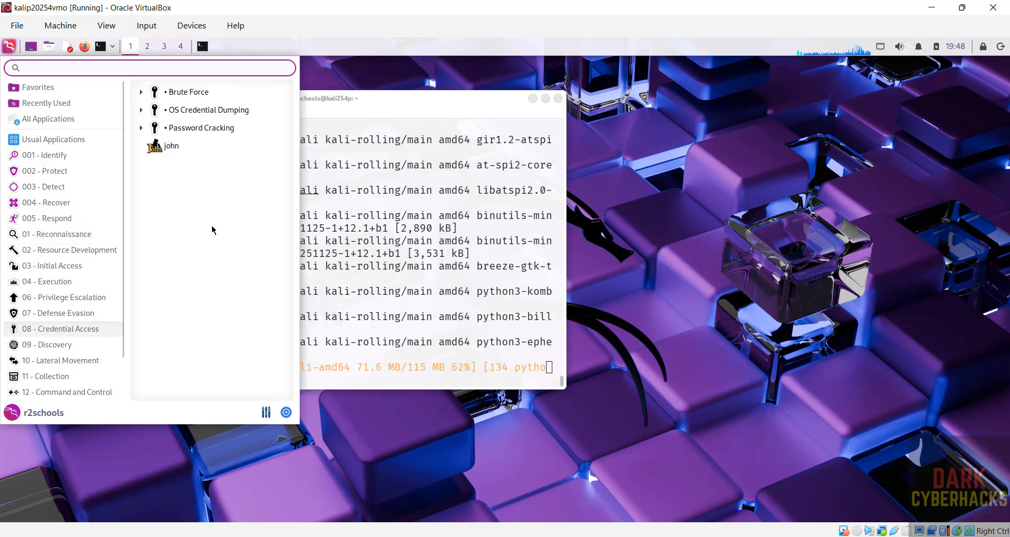
click(466, 114)
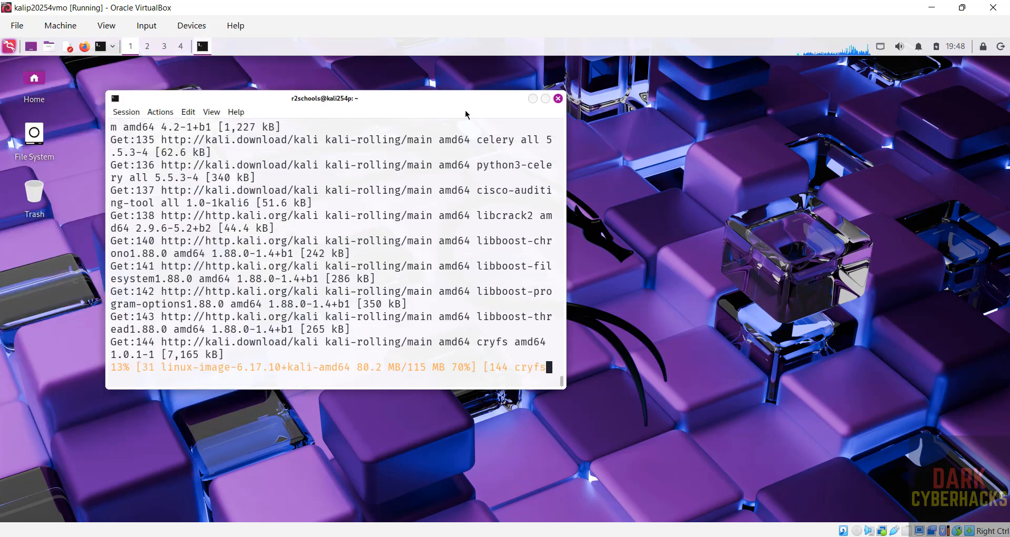